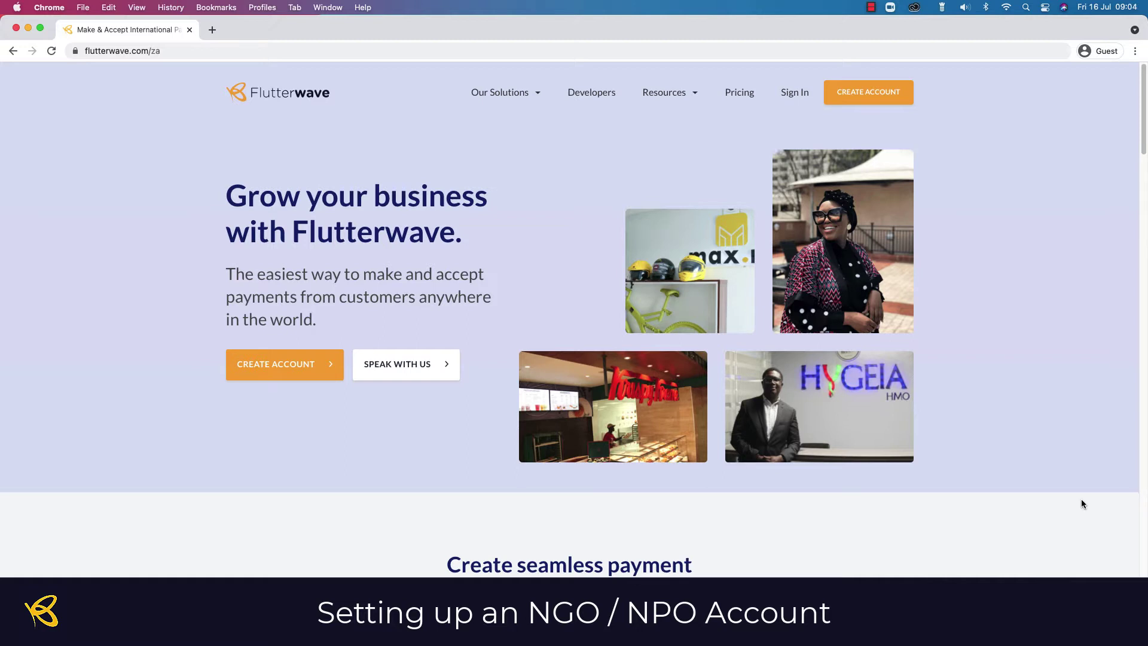
# - Open the signup form and enter the full name, trading name WCF and contact e-mail
pyautogui.click(866, 96)
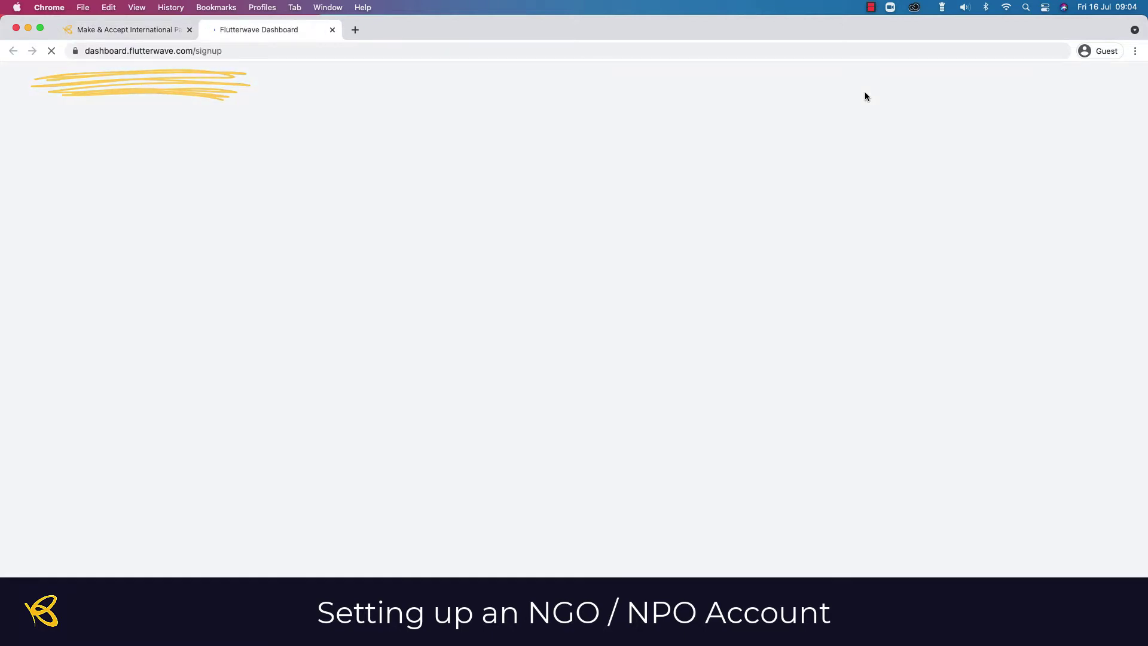
pyautogui.press('super+w')
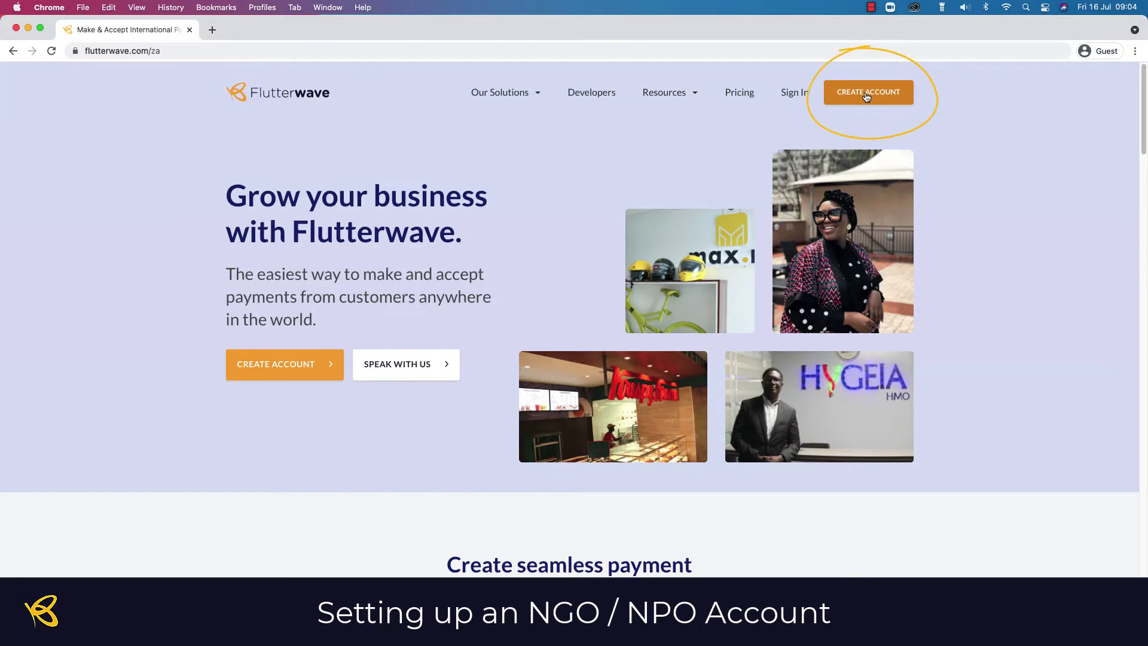
pyautogui.click(866, 96)
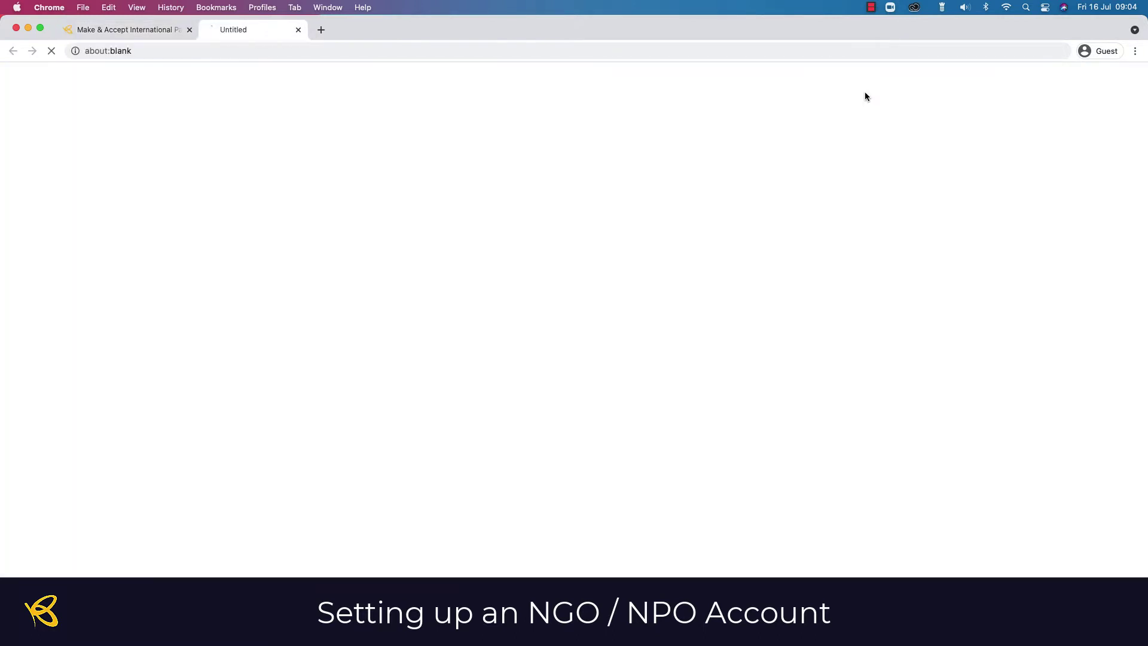
pyautogui.click(472, 243)
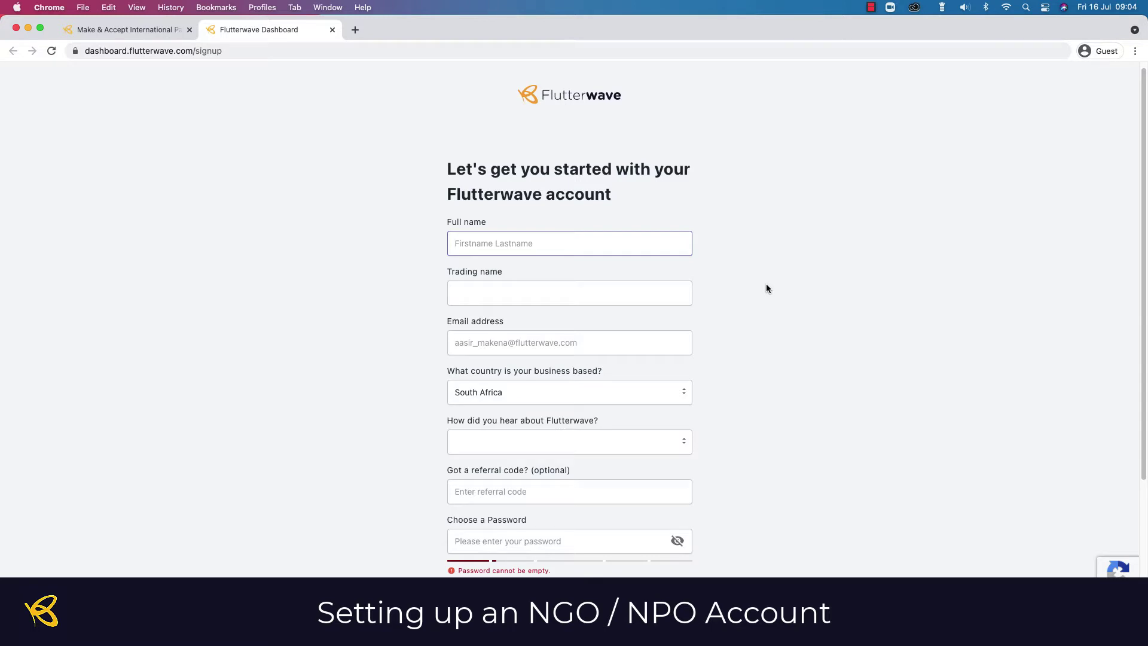
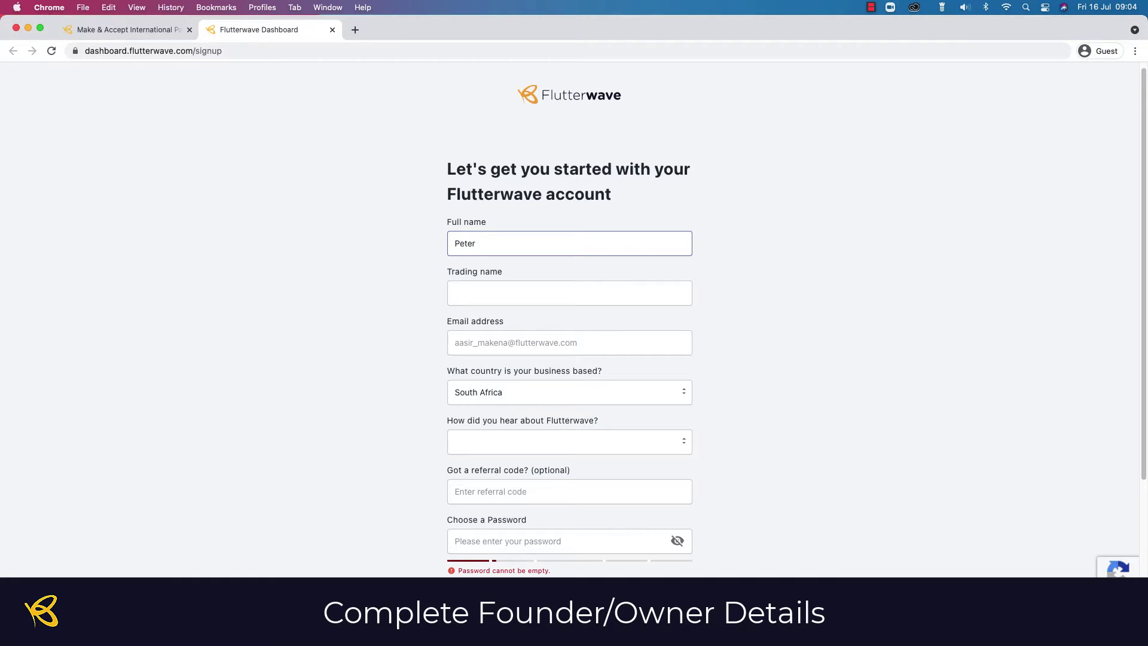
pyautogui.click(556, 296)
pyautogui.write('WCF')
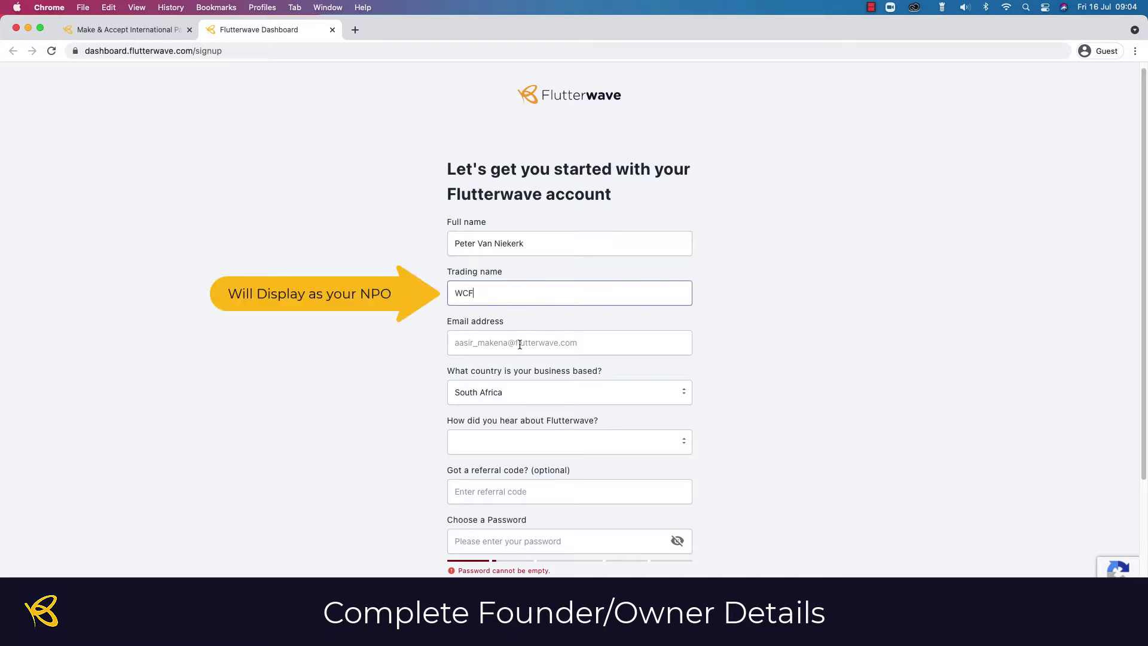
pyautogui.click(519, 342)
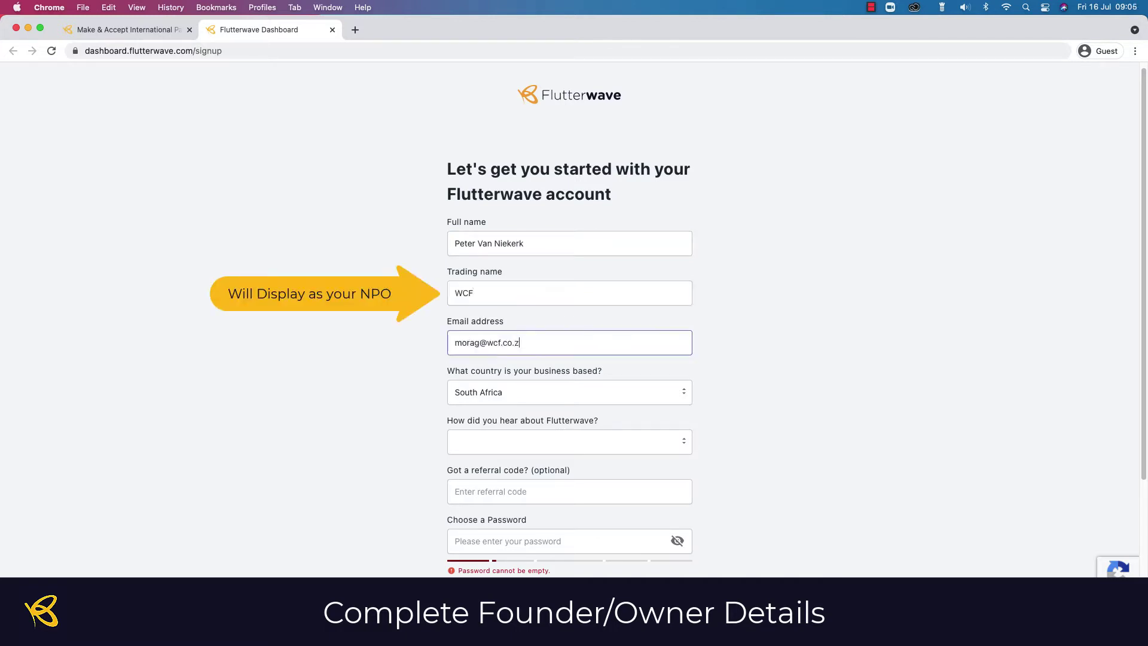
# - Keep South Africa as the country, choose 'From a friend' and paste the referral code
pyautogui.click(597, 400)
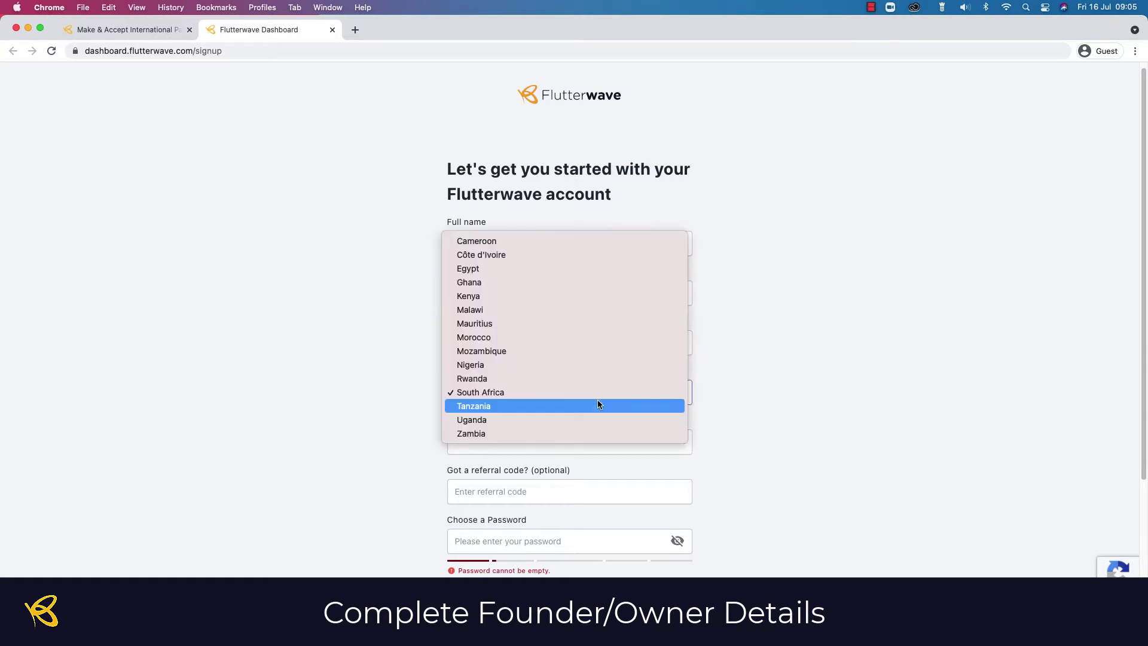
pyautogui.click(575, 392)
pyautogui.scroll(-5, 847, 445)
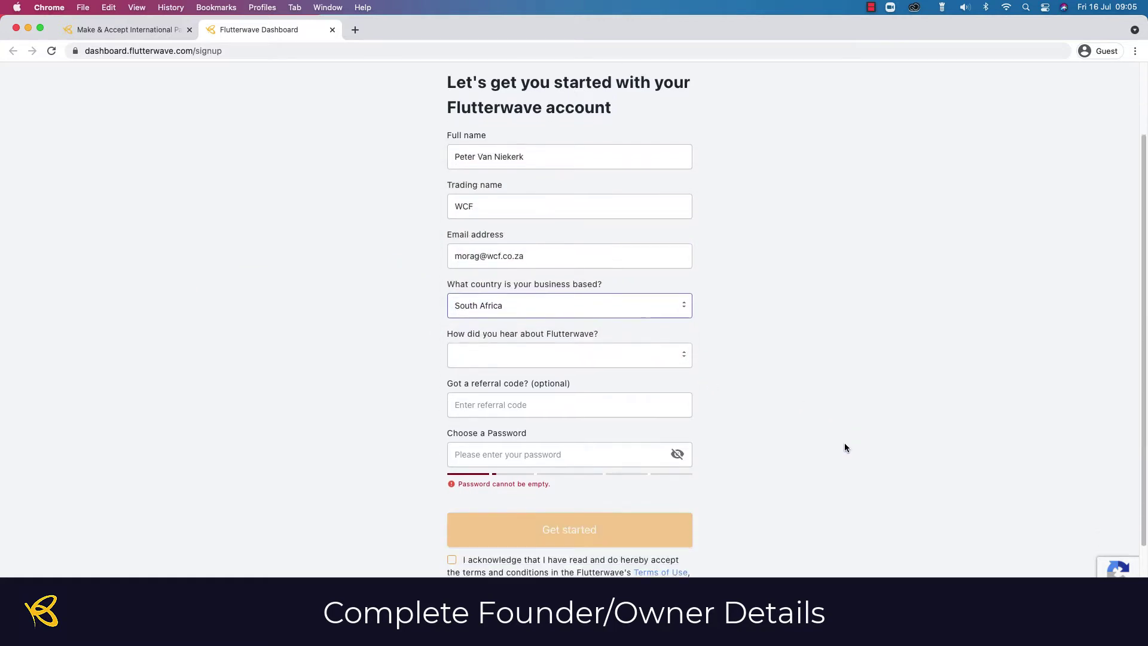
pyautogui.click(643, 287)
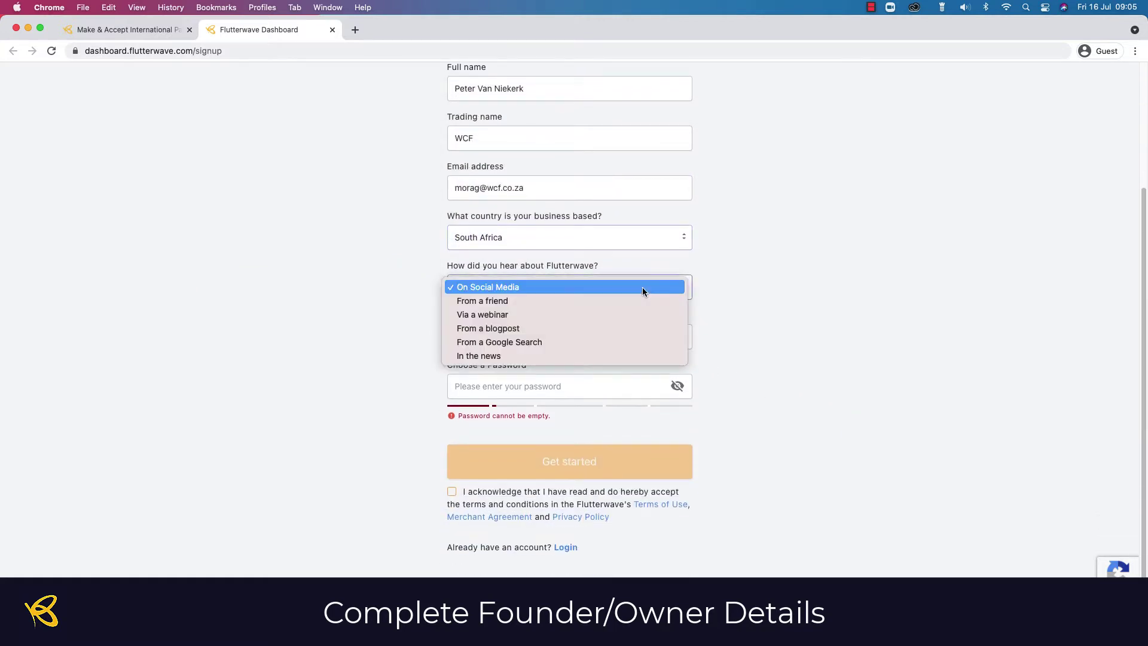
pyautogui.click(502, 303)
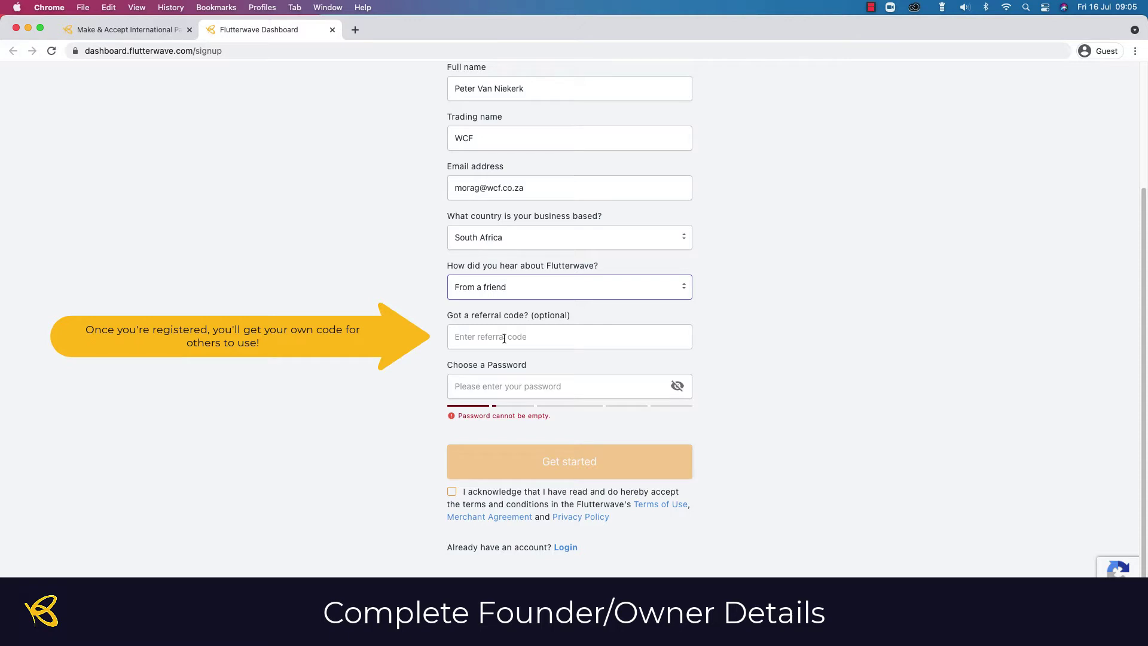
pyautogui.click(484, 330)
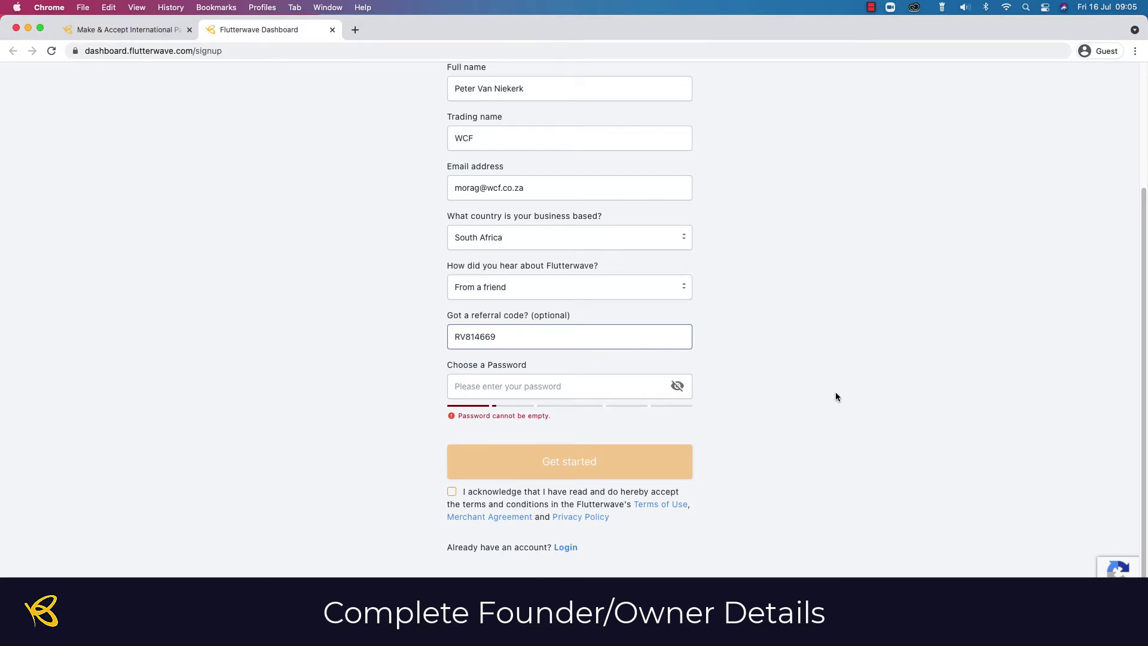
# - Enter the account password, review the Merchant Agreement and accept the terms and conditions
pyautogui.press('Tab')
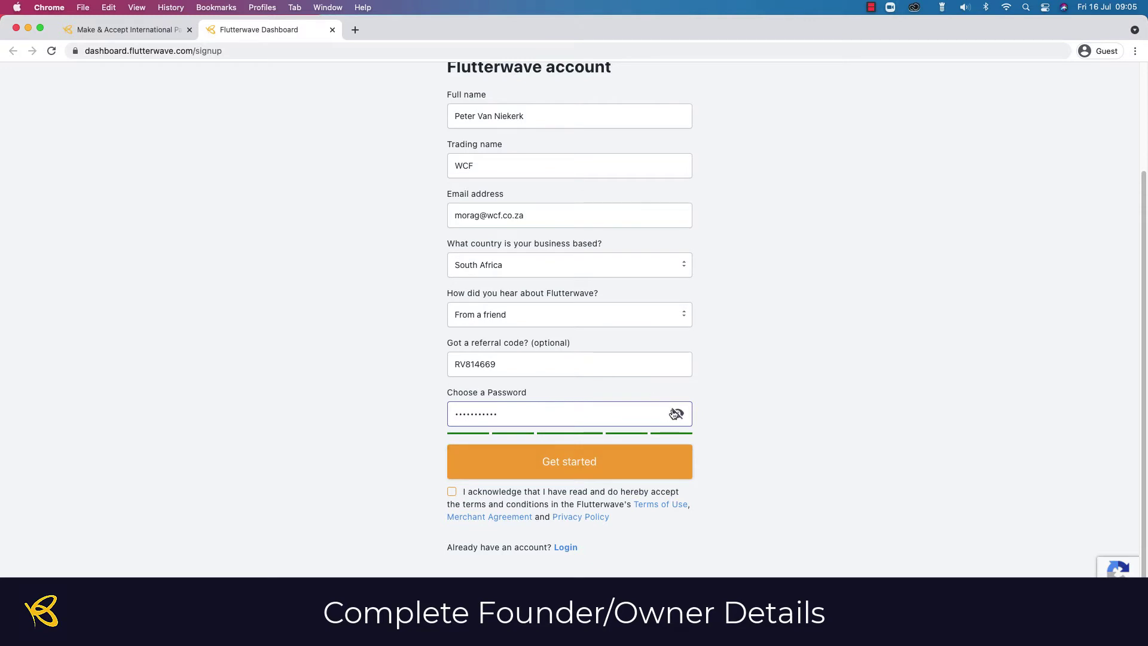
pyautogui.click(484, 490)
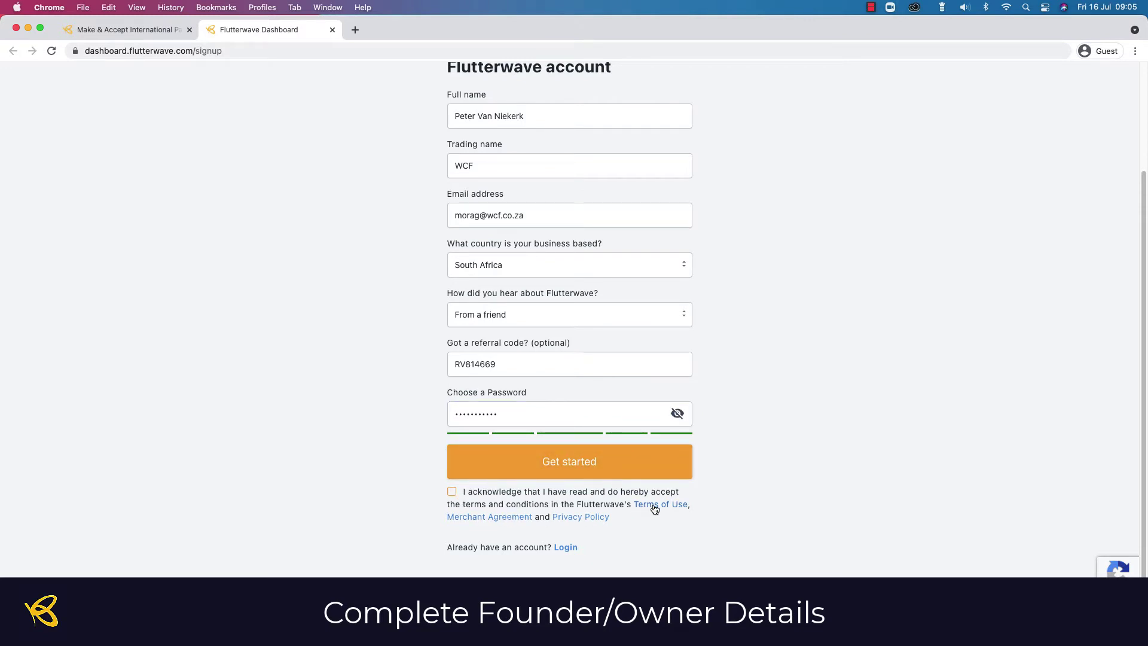
pyautogui.click(491, 518)
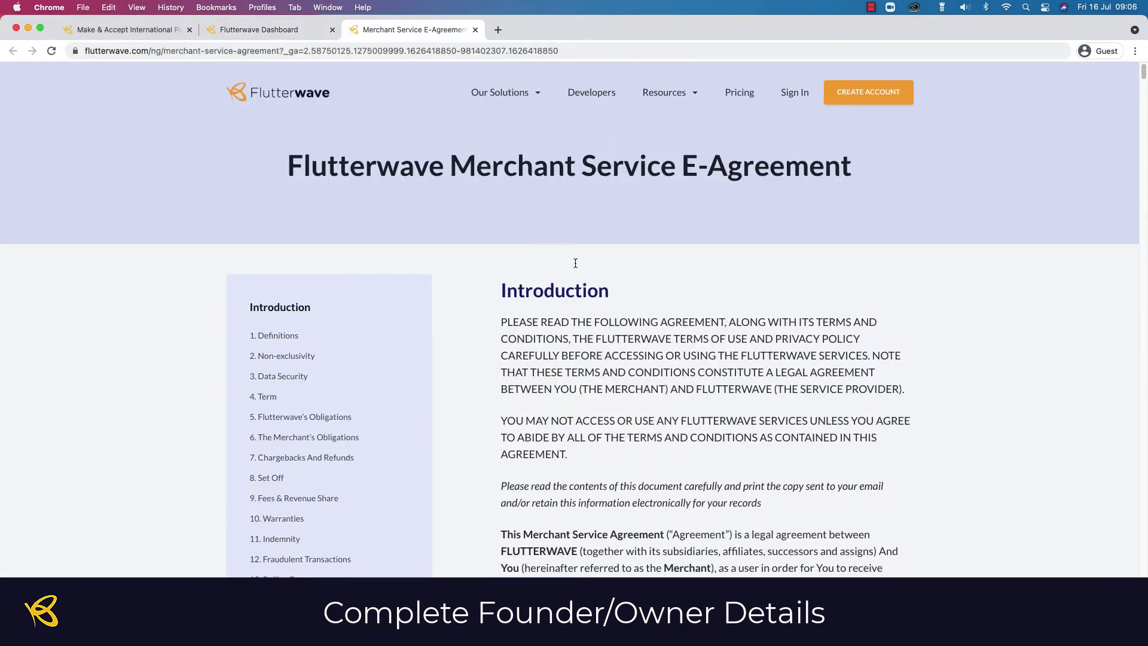
pyautogui.click(267, 28)
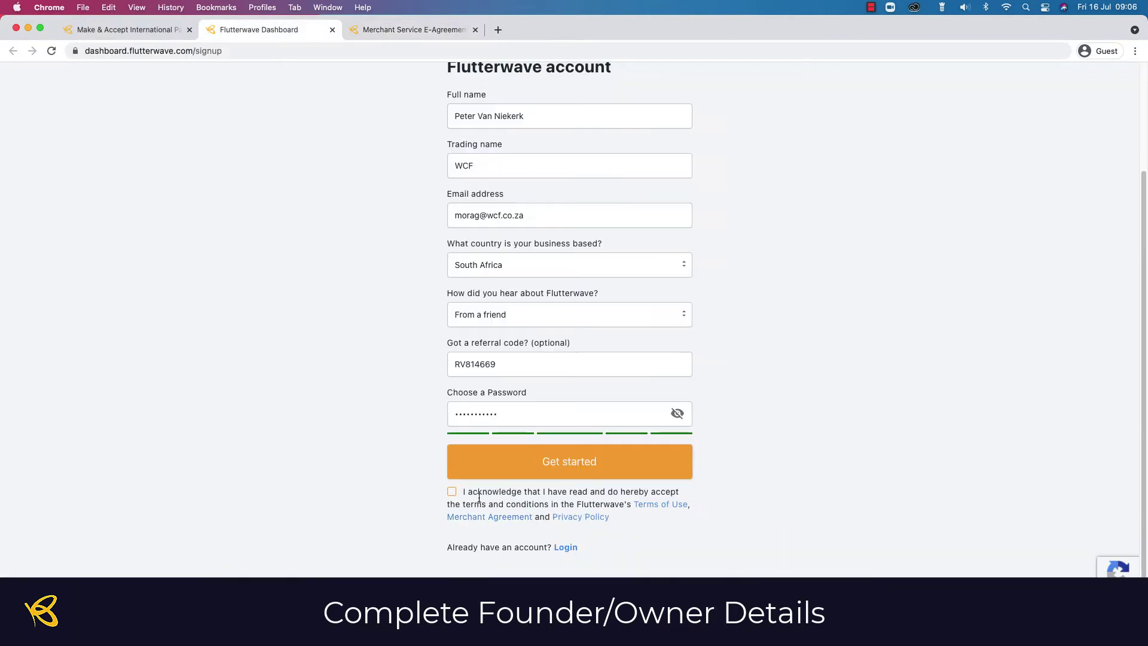
pyautogui.click(452, 492)
# - Submit the signup, then confirm the e-mail address from the Flutterwave verification mail
pyautogui.click(566, 465)
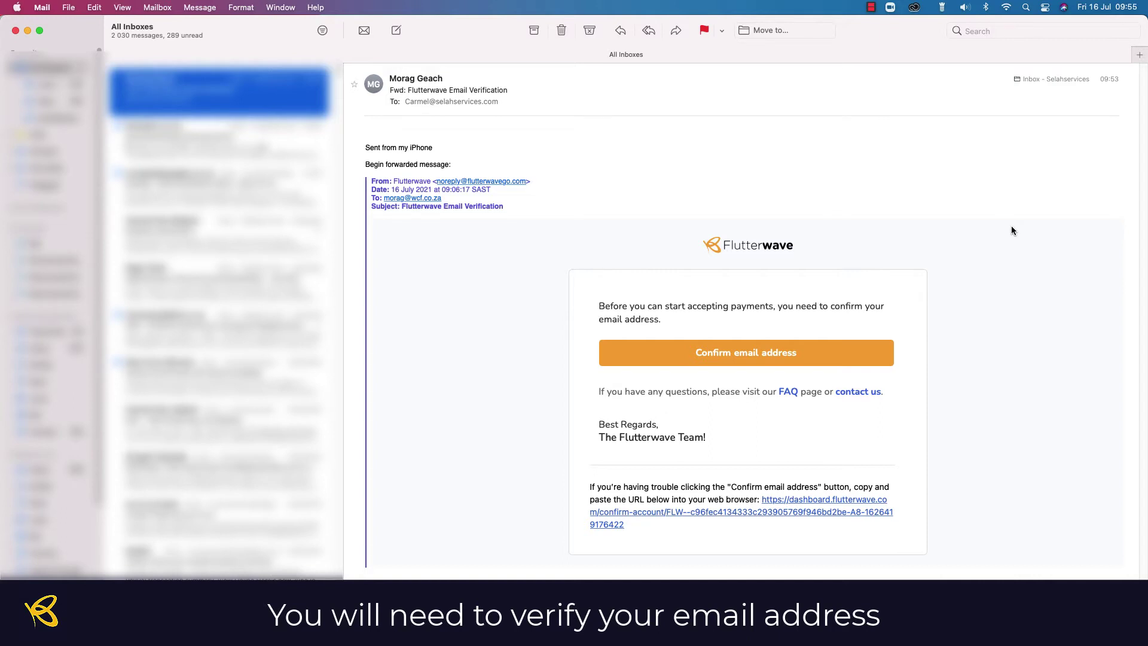
pyautogui.click(748, 353)
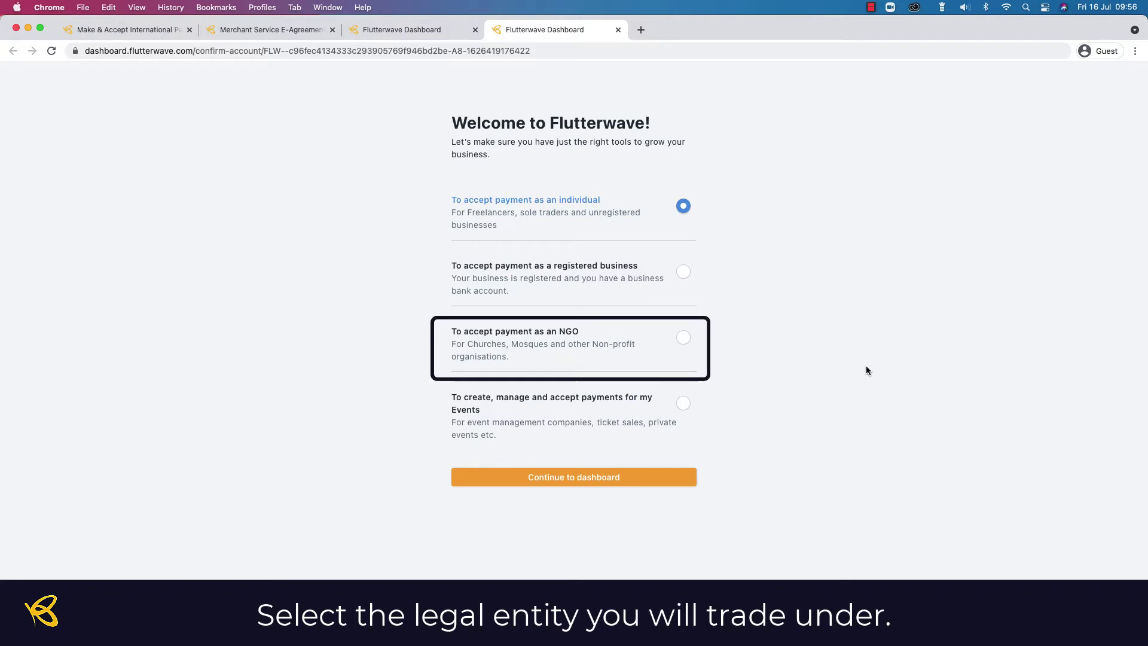
# - Choose 'To accept payment as an NGO' as the legal entity and continue to the dashboard
pyautogui.click(683, 339)
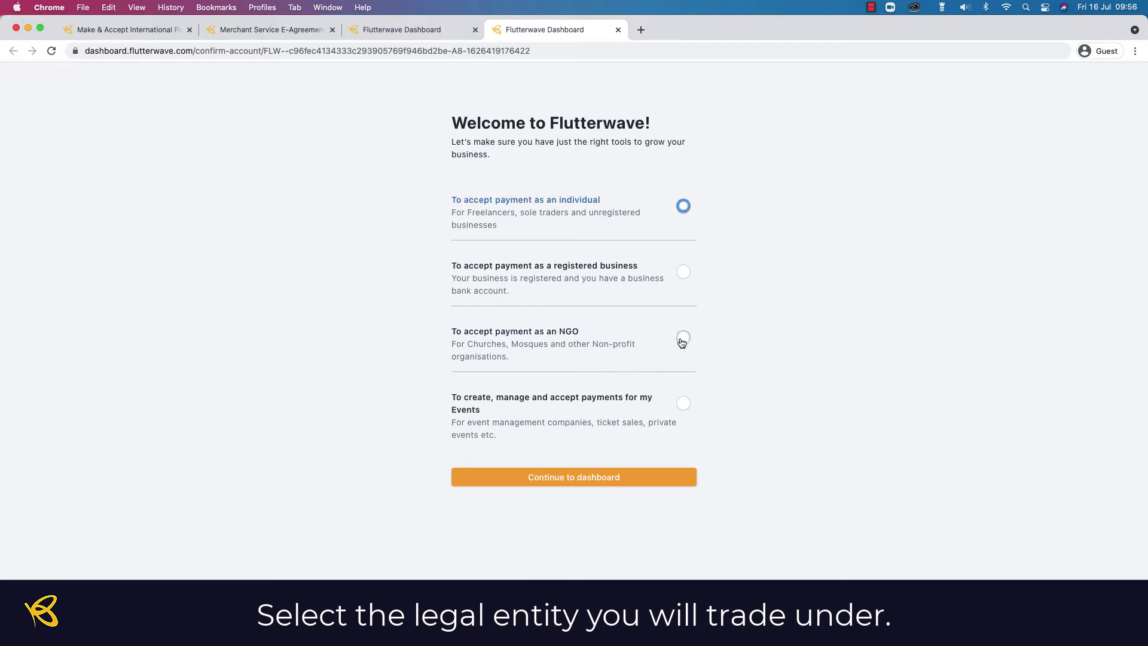
pyautogui.click(569, 477)
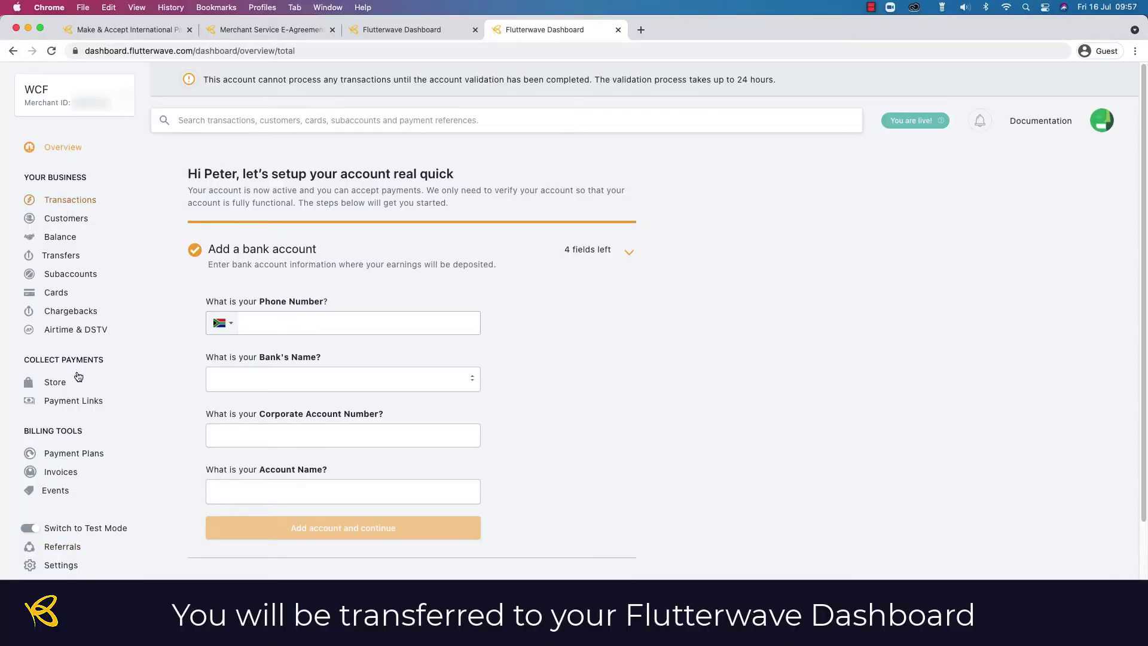
# - Scroll the Overview page to review the Add a bank account and Business information sections
pyautogui.scroll(-2, 65, 565)
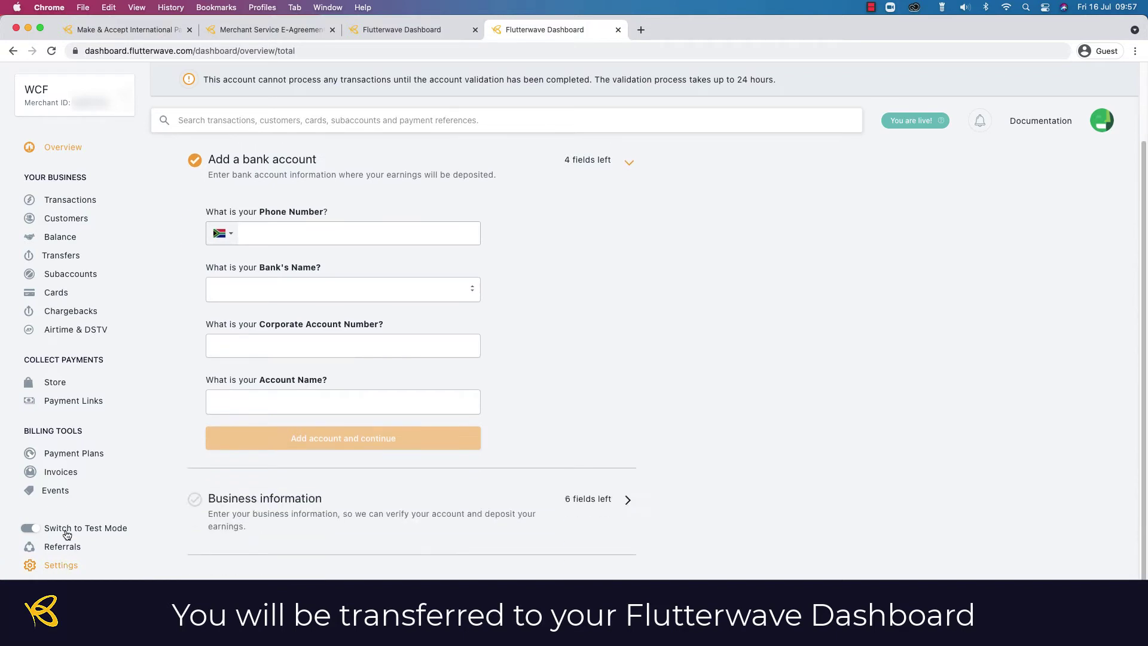
pyautogui.scroll(2, 67, 515)
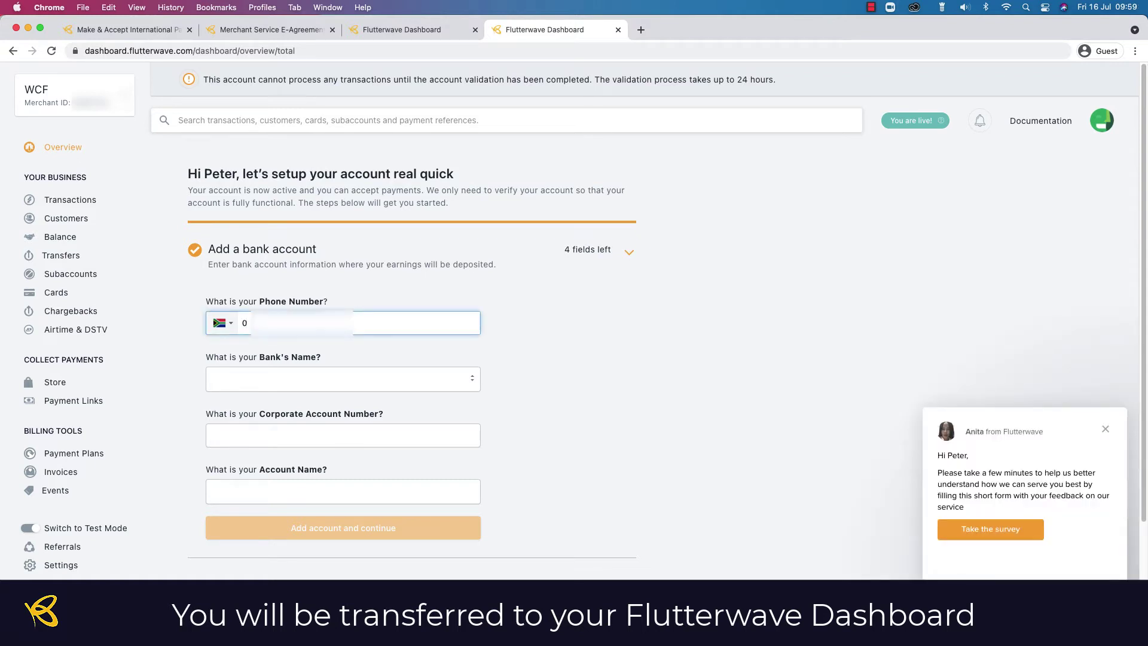
# - Paste the phone number and verify it with the one-time code, dismissing the feedback survey
pyautogui.press('super+v')
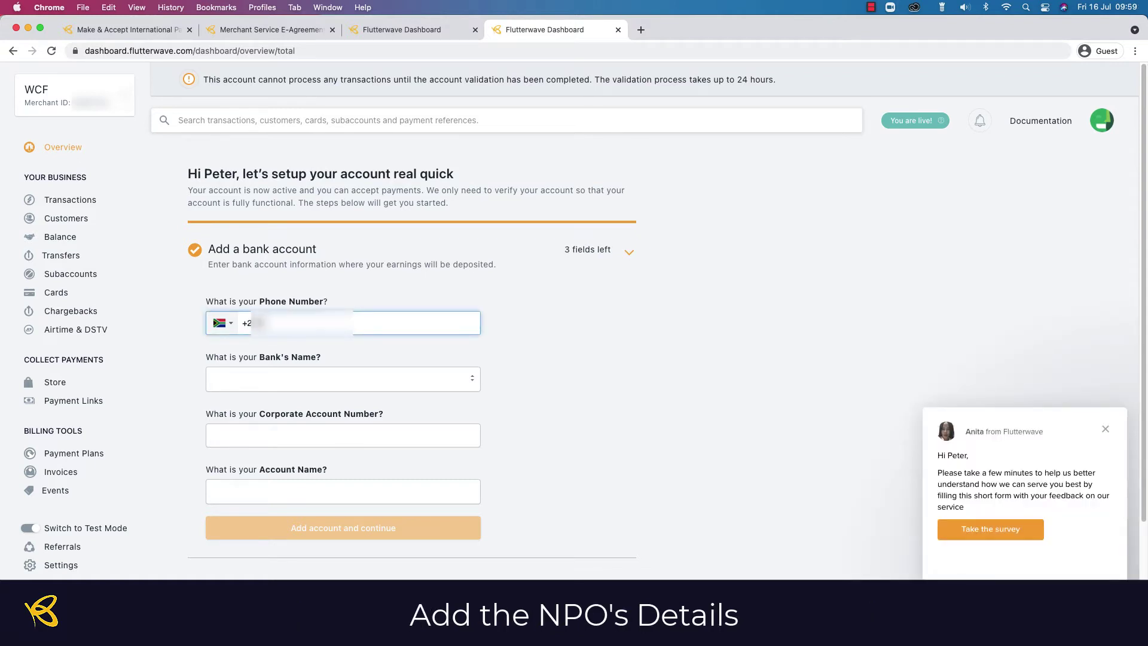
pyautogui.click(1104, 429)
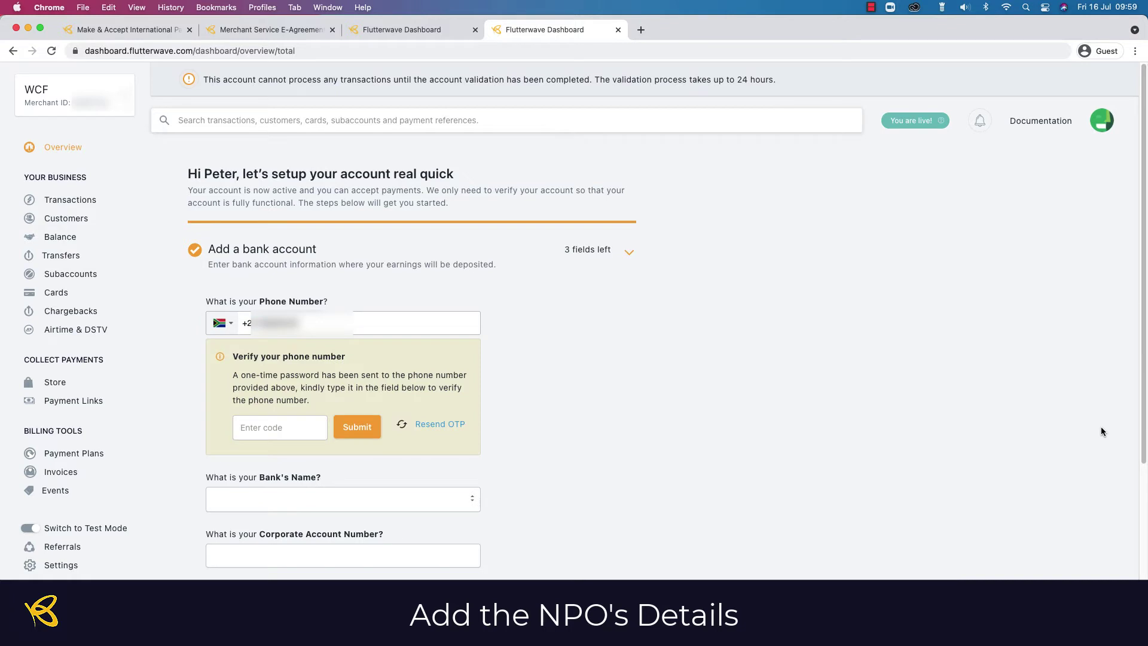
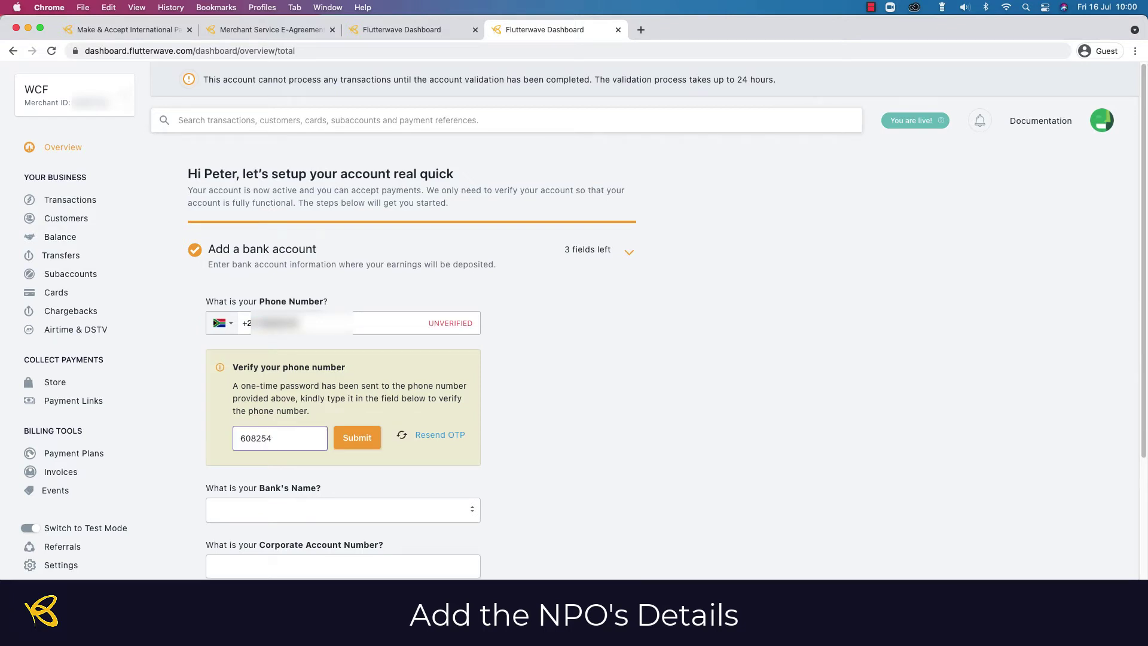
pyautogui.press('Return')
# - Select Standard Bank and save the bank account with SWIFT code SBZAZAJJ
pyautogui.scroll(-2, 572, 400)
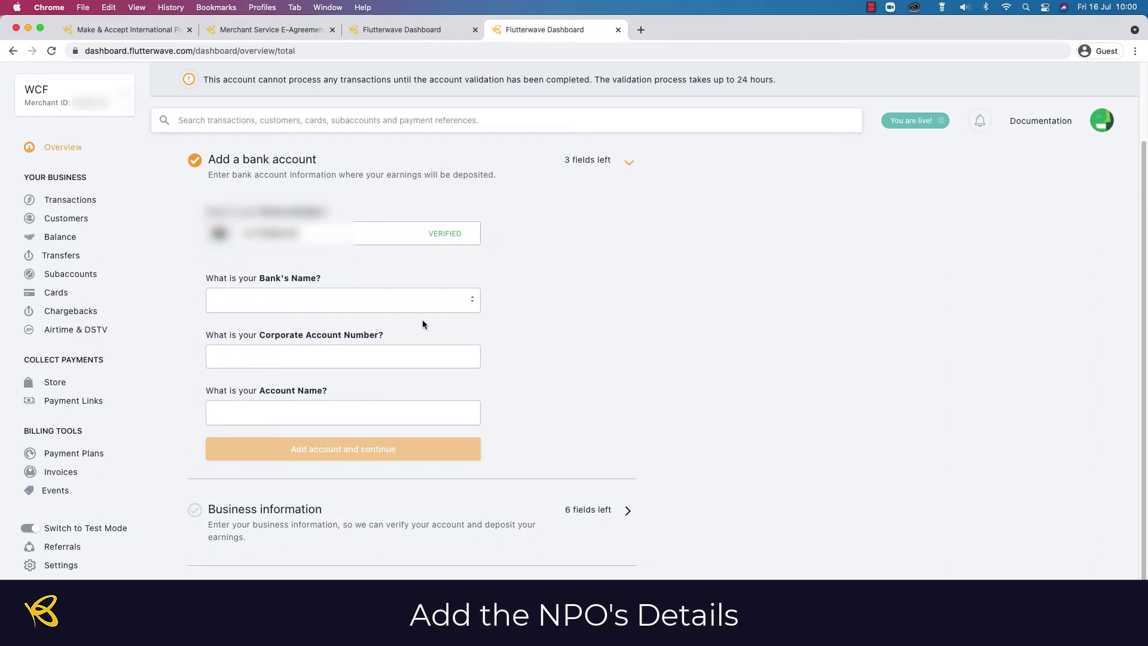
pyautogui.click(470, 301)
pyautogui.click(244, 424)
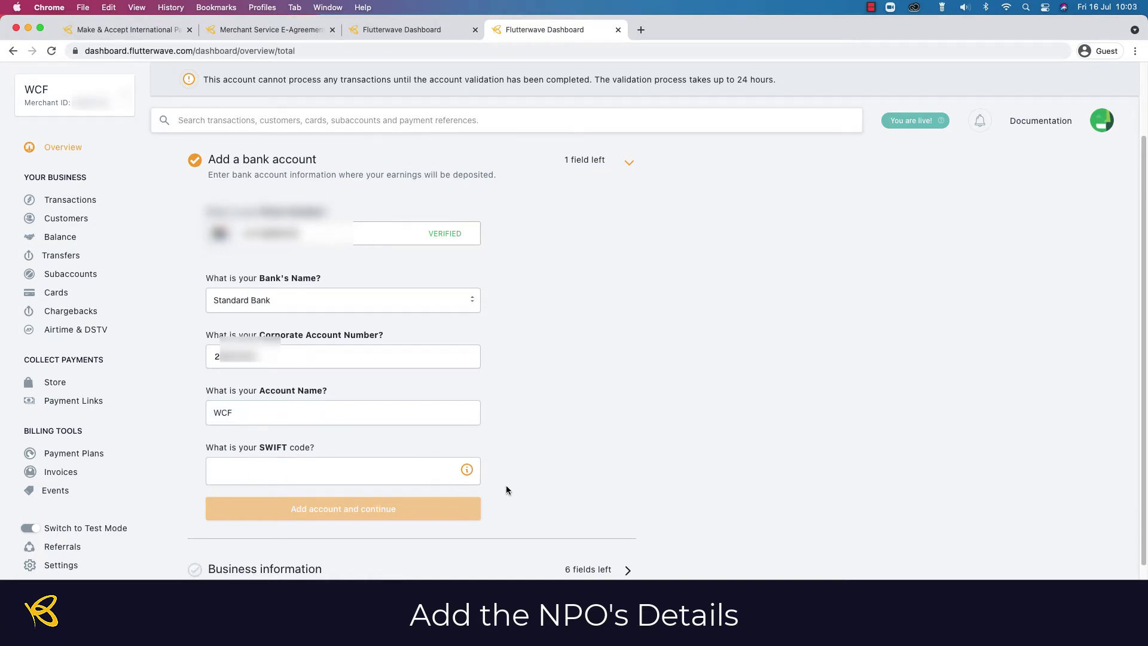
pyautogui.moveTo(466, 472)
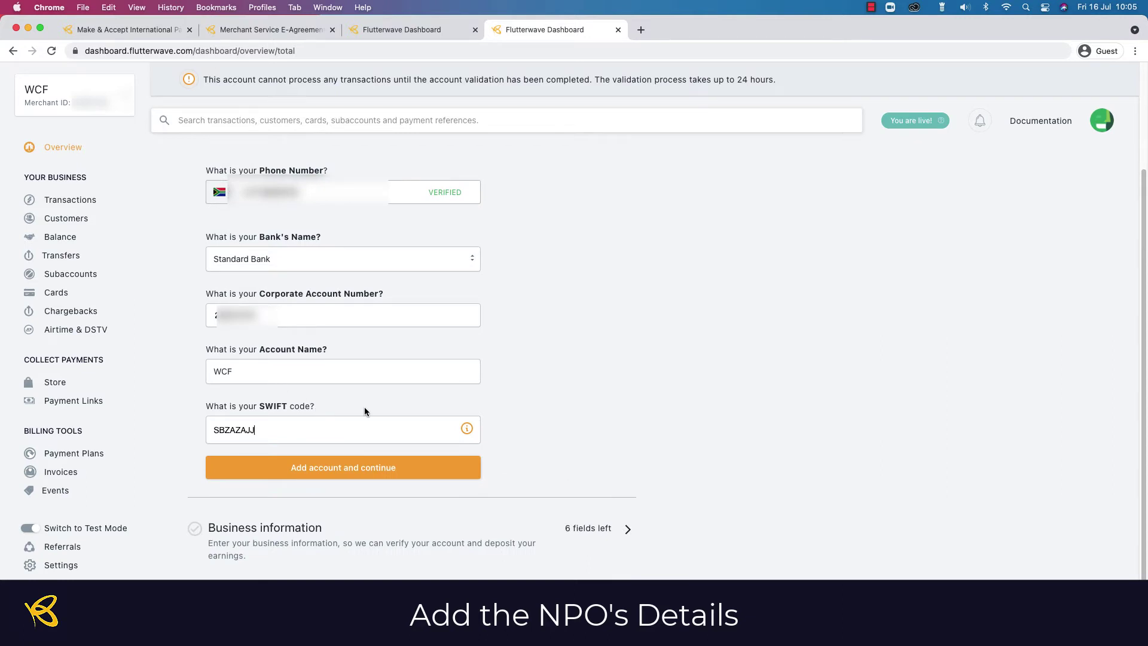
pyautogui.click(340, 472)
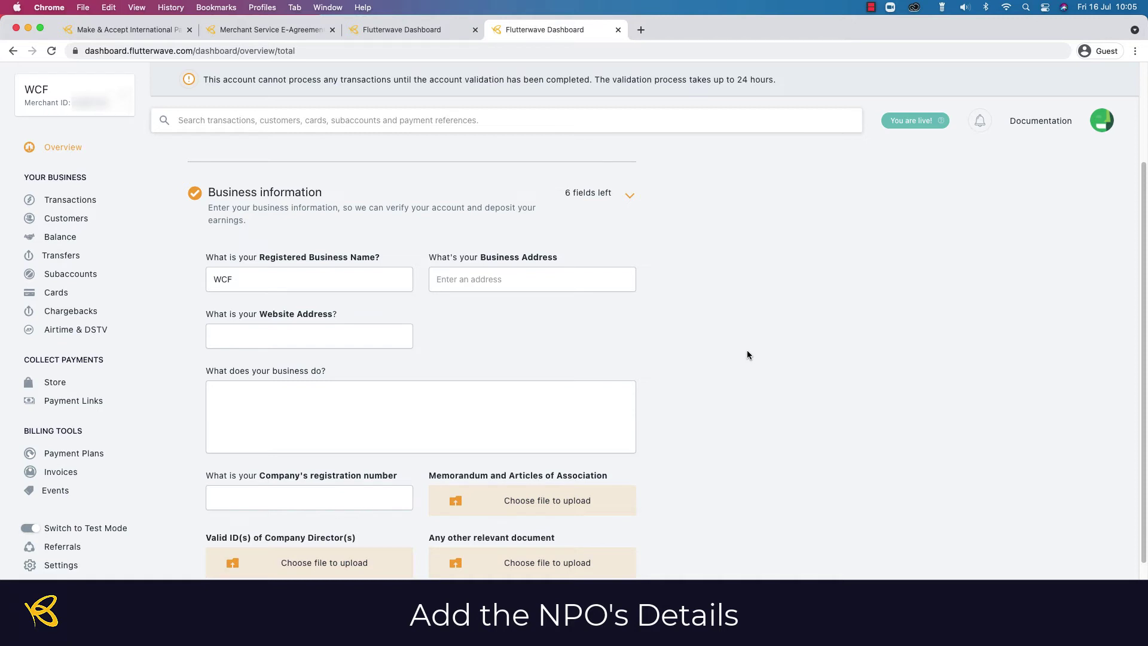
# - Describe the business as 'Serving the spiritual and social needs of Chesterville.' and start the director ID upload
pyautogui.scroll(4, 752, 371)
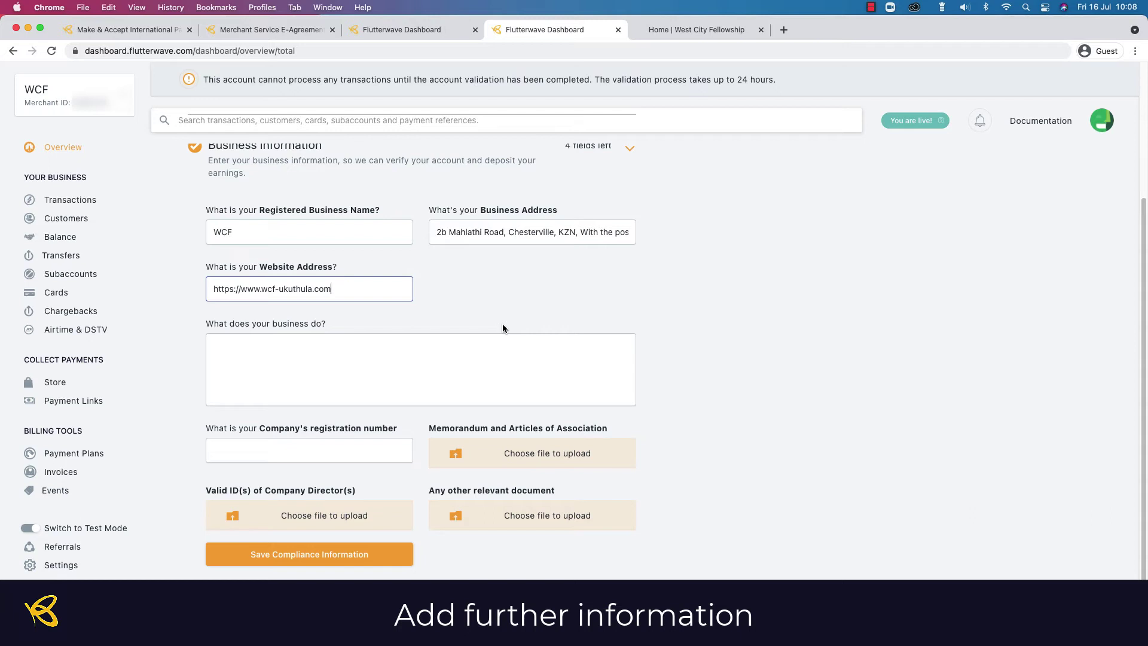
pyautogui.click(291, 352)
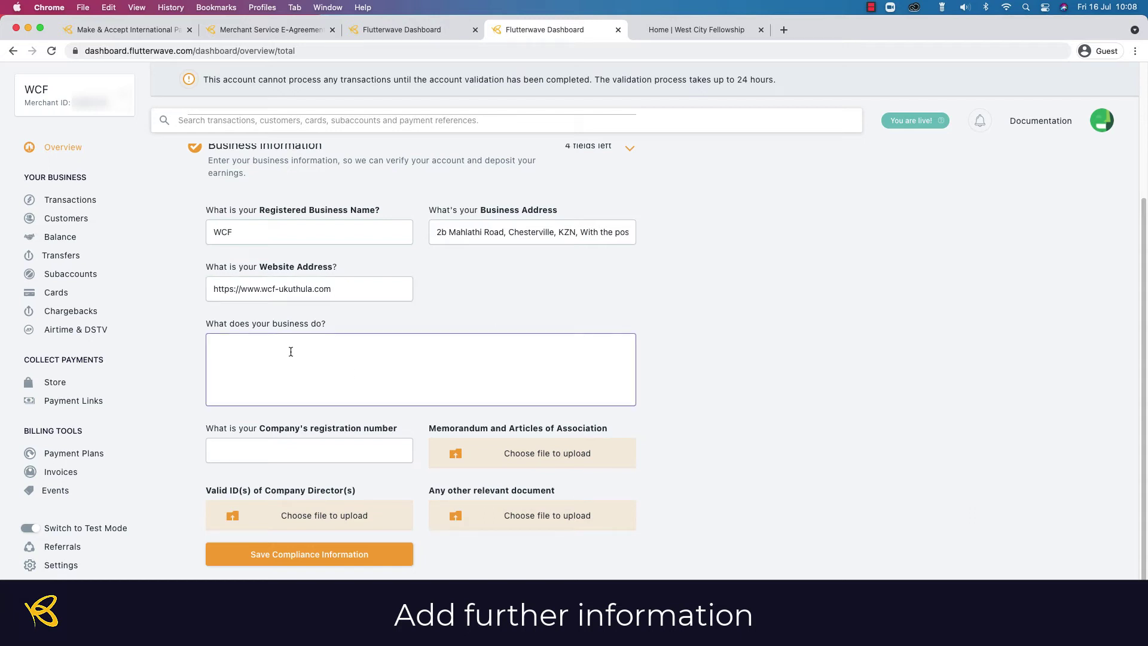
pyautogui.write('Serving the spiritual and social needs of Chesterville.')
pyautogui.click(293, 446)
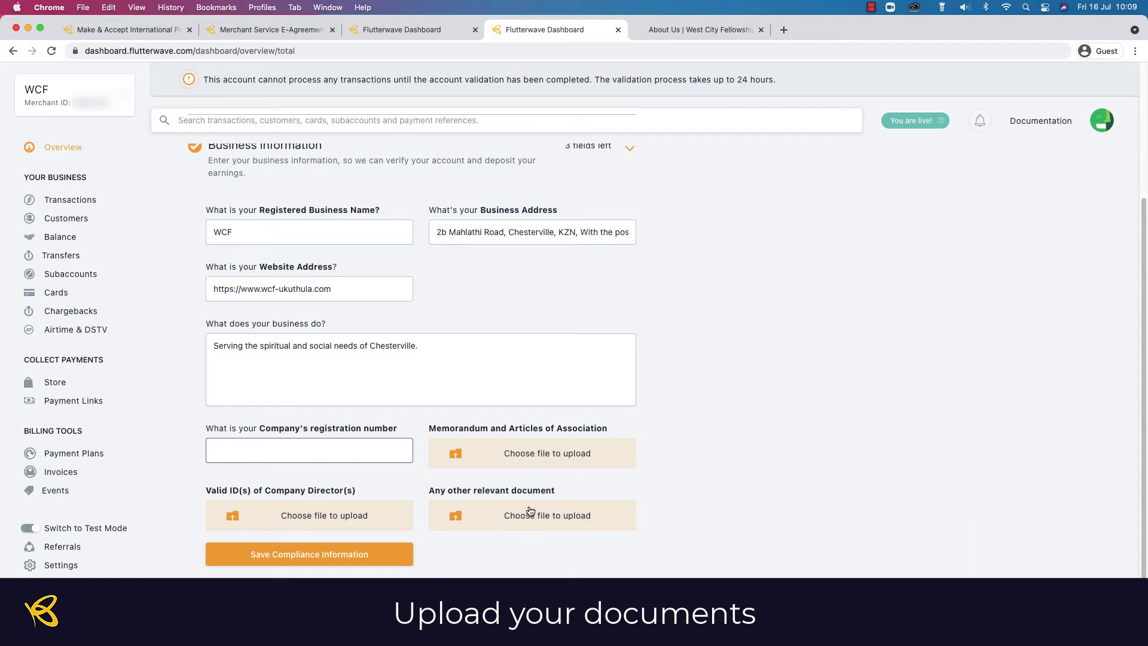
pyautogui.click(312, 517)
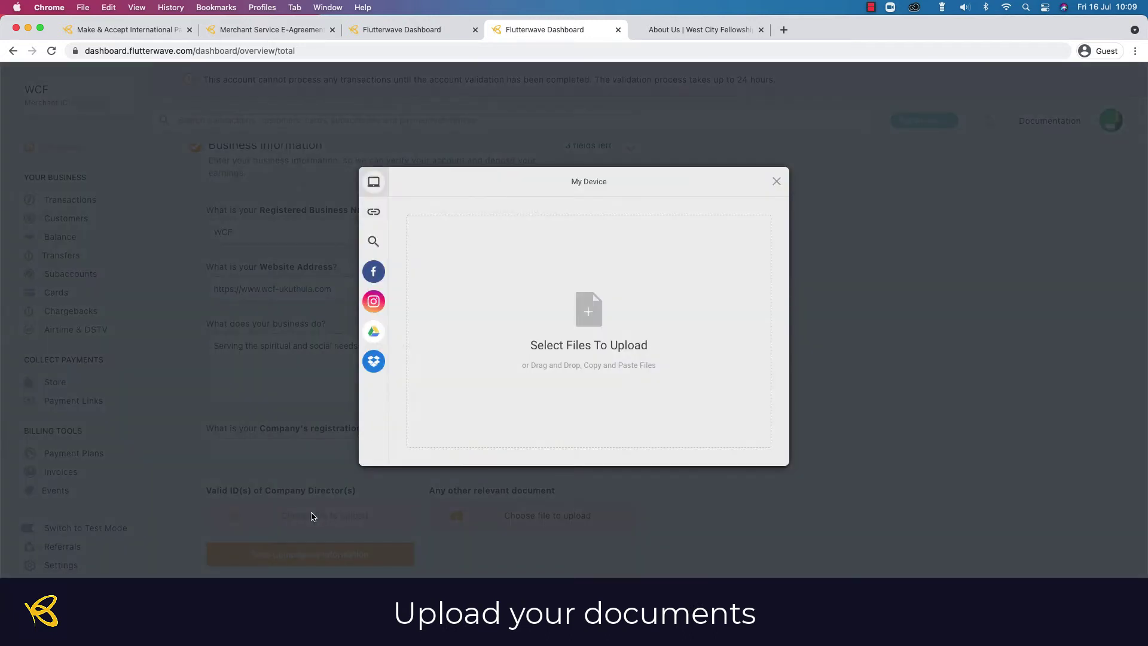
# - Upload the director ID, Bank confirmation letter.pdf and proof-of-bank image, then submit the compliance information
pyautogui.moveTo(837, 32); pyautogui.dragTo(952, 205)
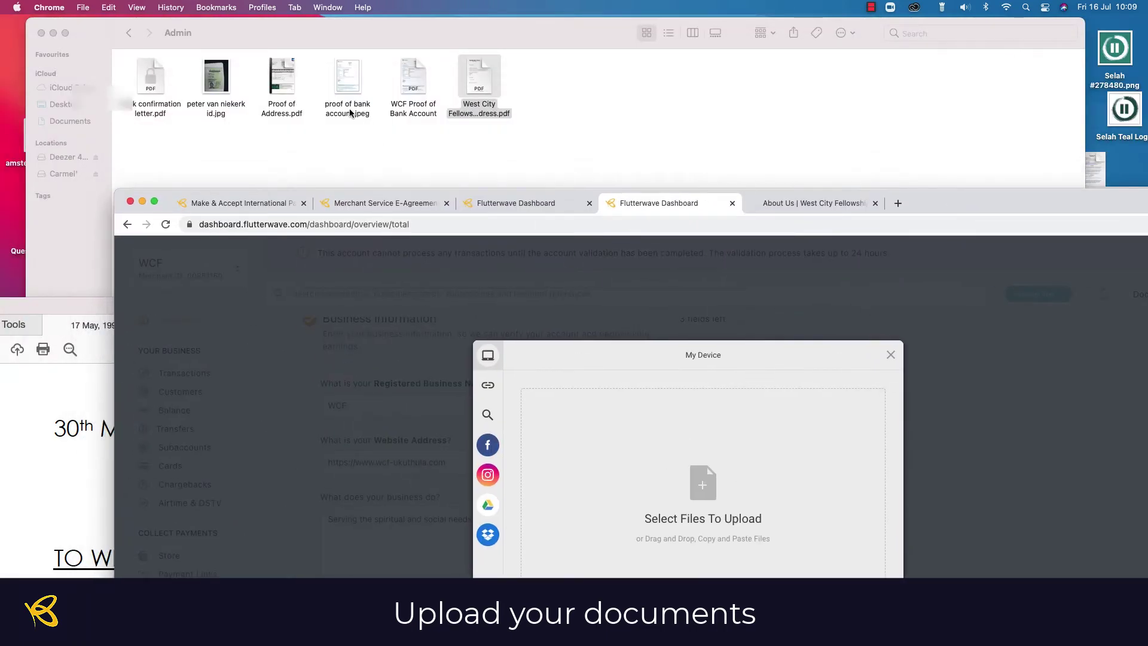
pyautogui.click(232, 103)
pyautogui.moveTo(232, 103); pyautogui.dragTo(703, 478)
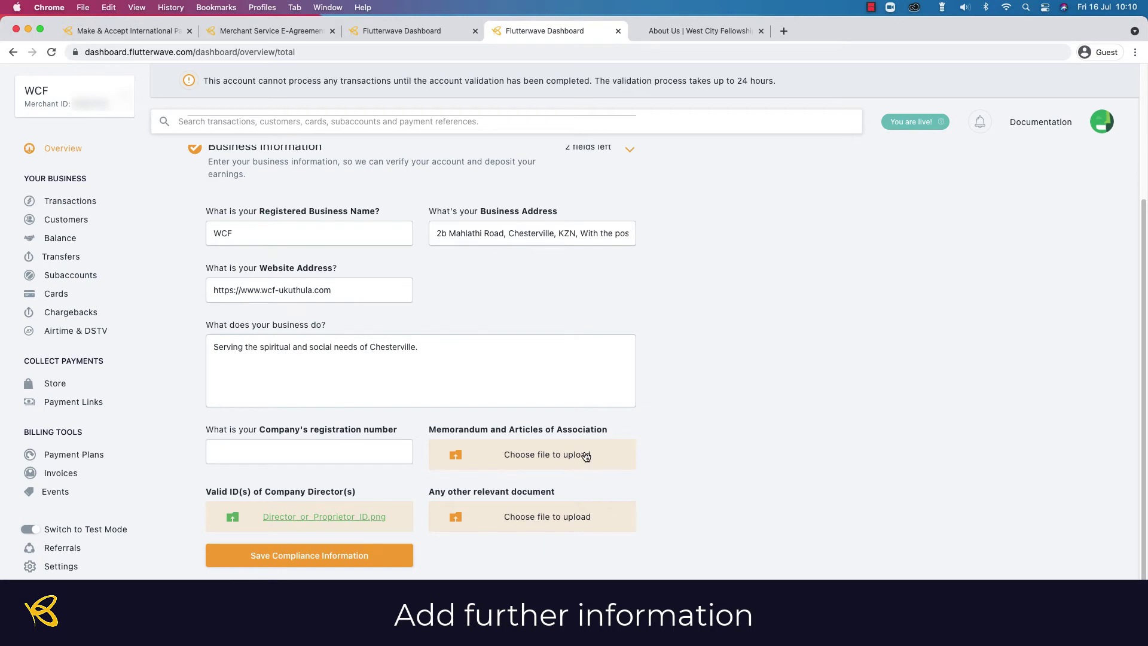
pyautogui.click(549, 514)
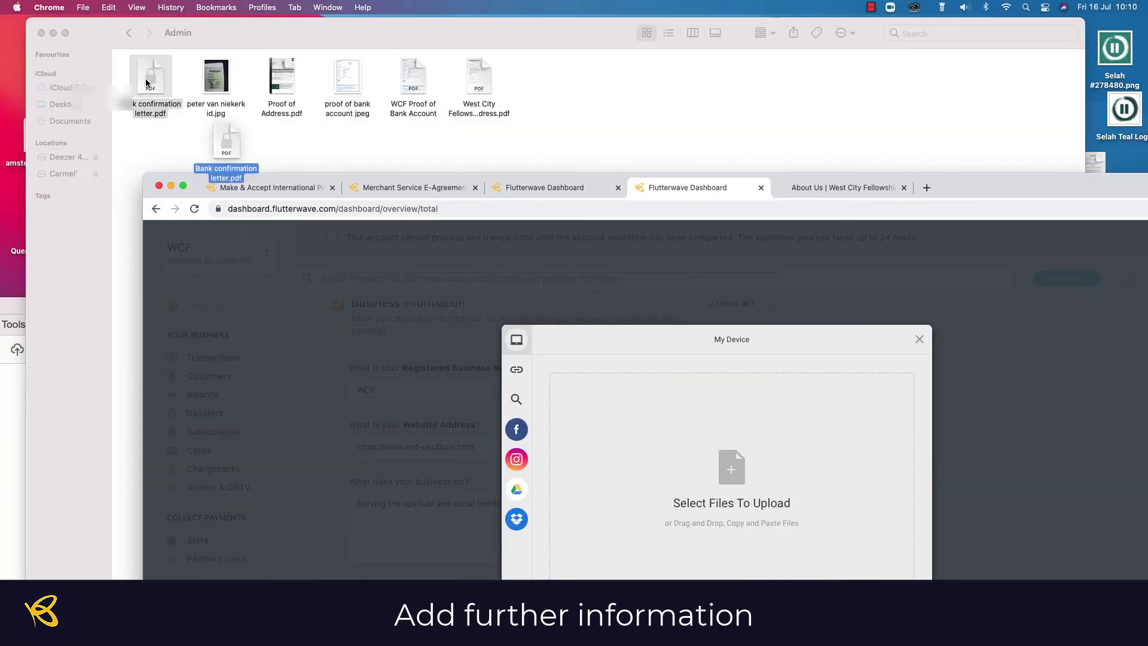
pyautogui.moveTo(227, 155); pyautogui.dragTo(968, 226)
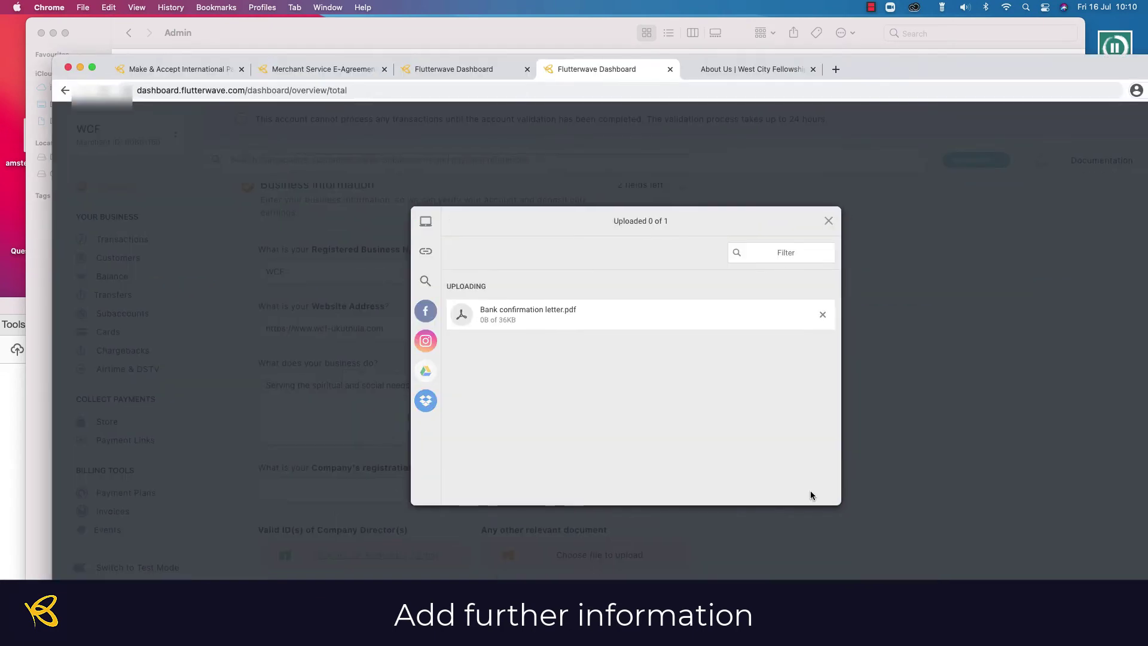
pyautogui.click(810, 492)
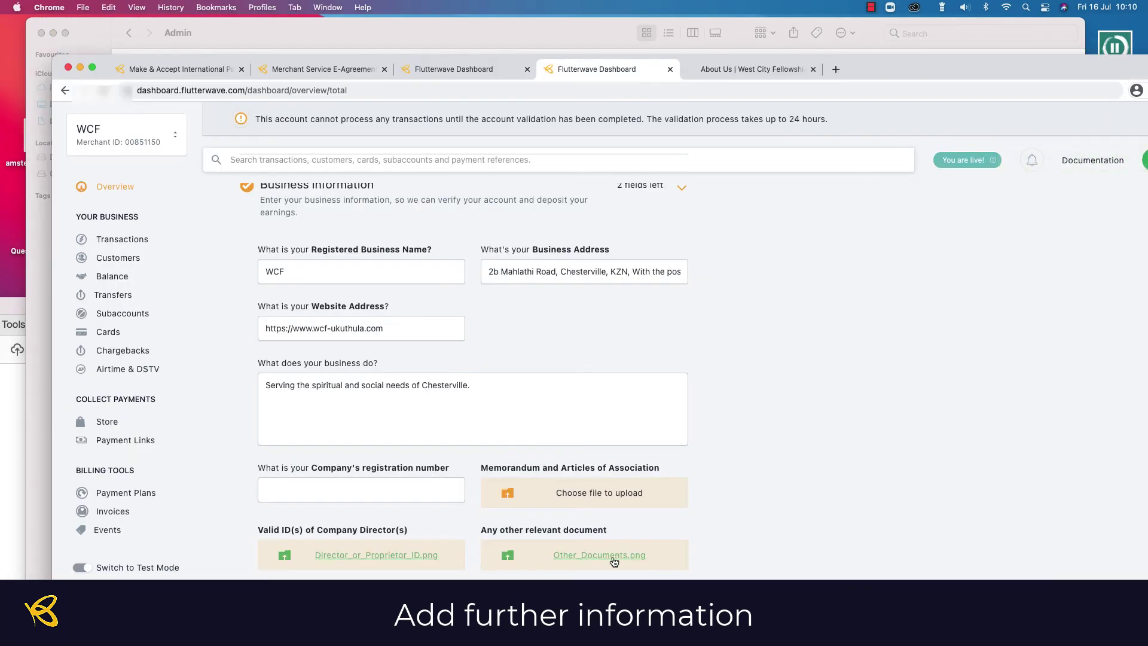
pyautogui.click(615, 556)
pyautogui.moveTo(347, 78); pyautogui.dragTo(863, 245)
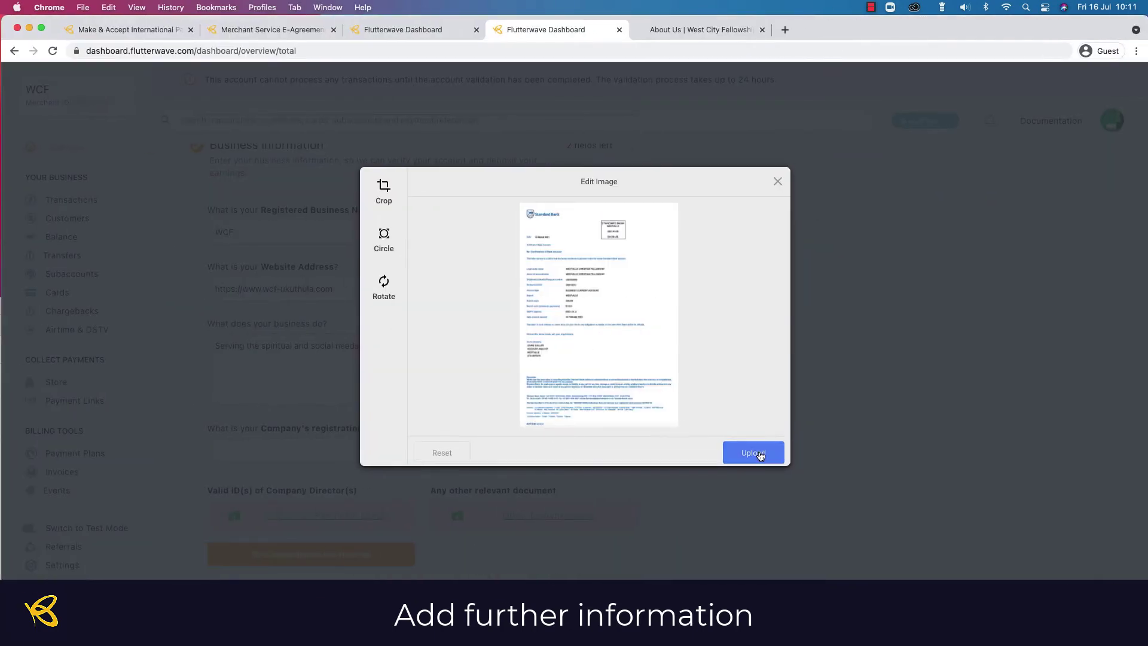
pyautogui.click(753, 454)
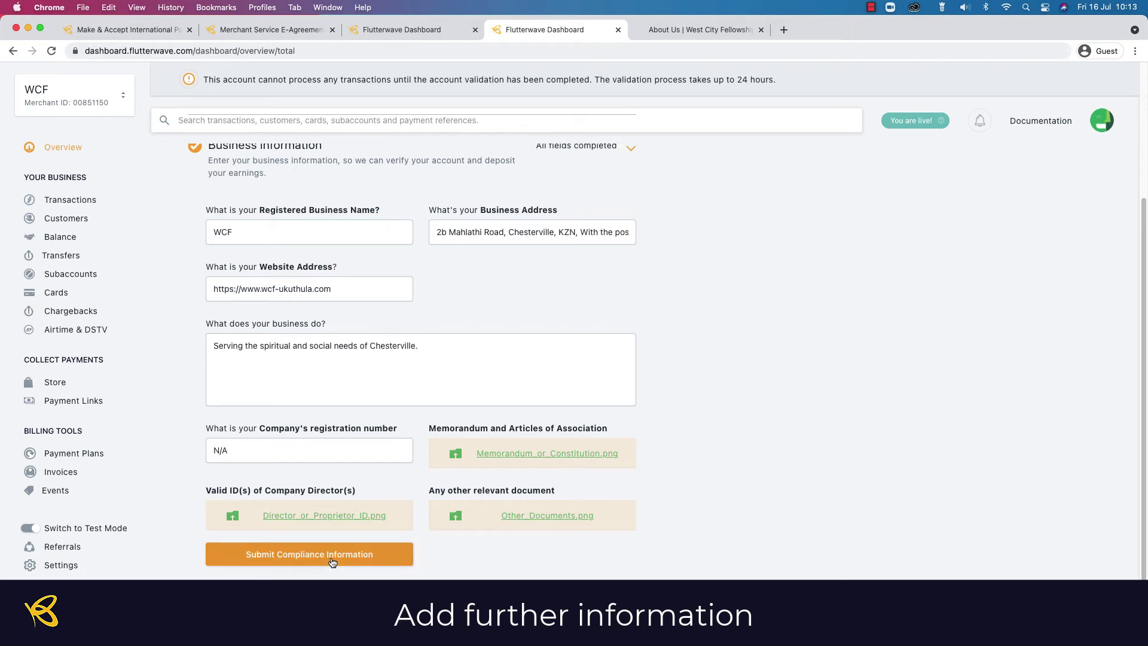
pyautogui.click(331, 560)
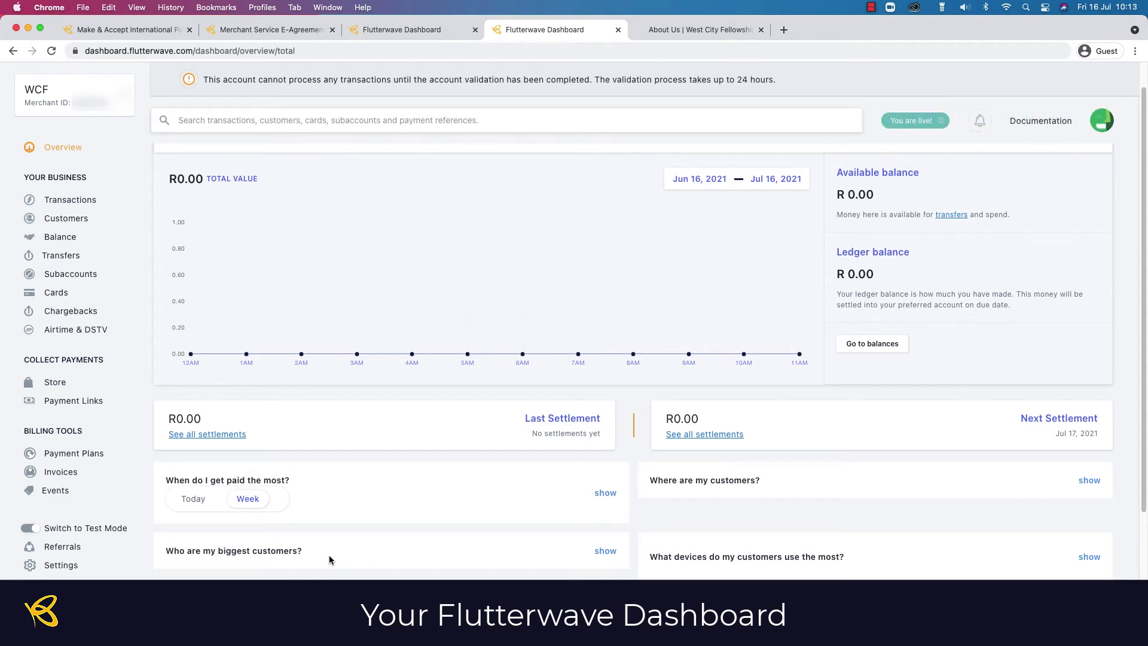
# - Scroll through the WCF overview to review the R0.00 balances and upcoming settlement
pyautogui.scroll(-3, 383, 539)
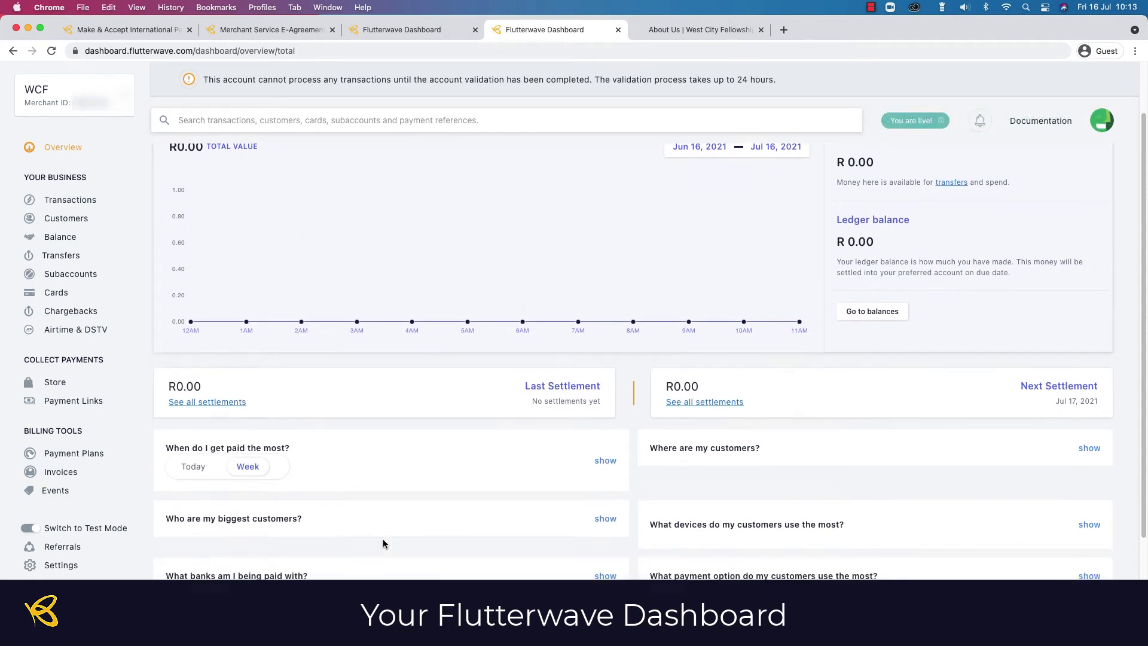
pyautogui.scroll(4, 728, 273)
pyautogui.moveTo(915, 130)
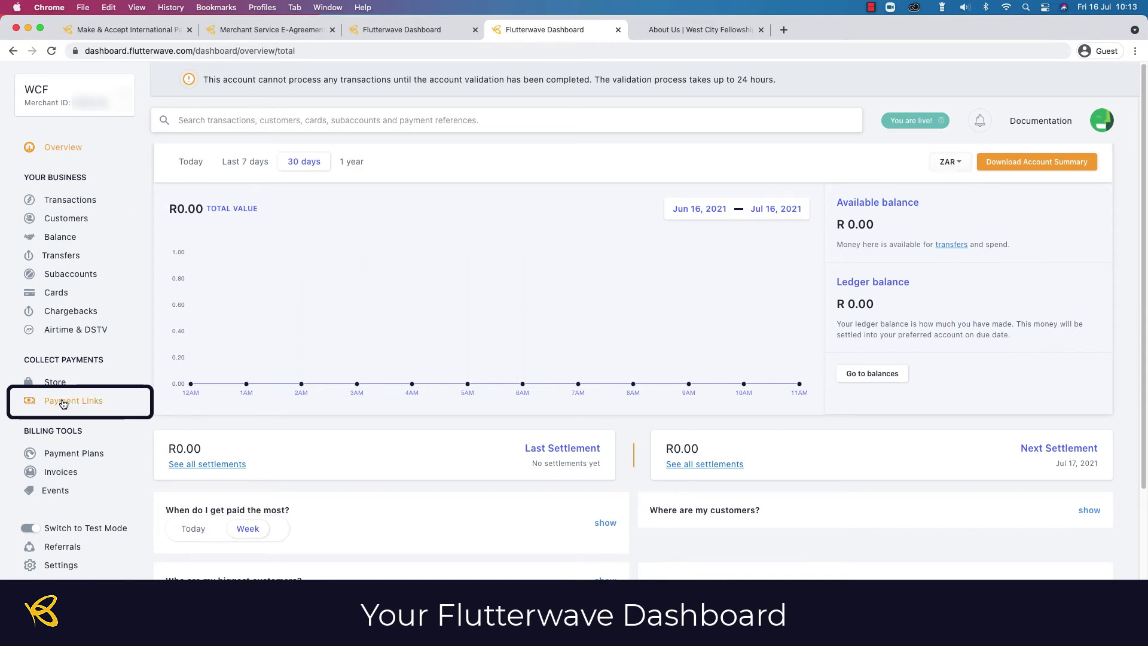
# - Go to Payment Links and view the Wcf link's payment page in a new tab
pyautogui.click(63, 402)
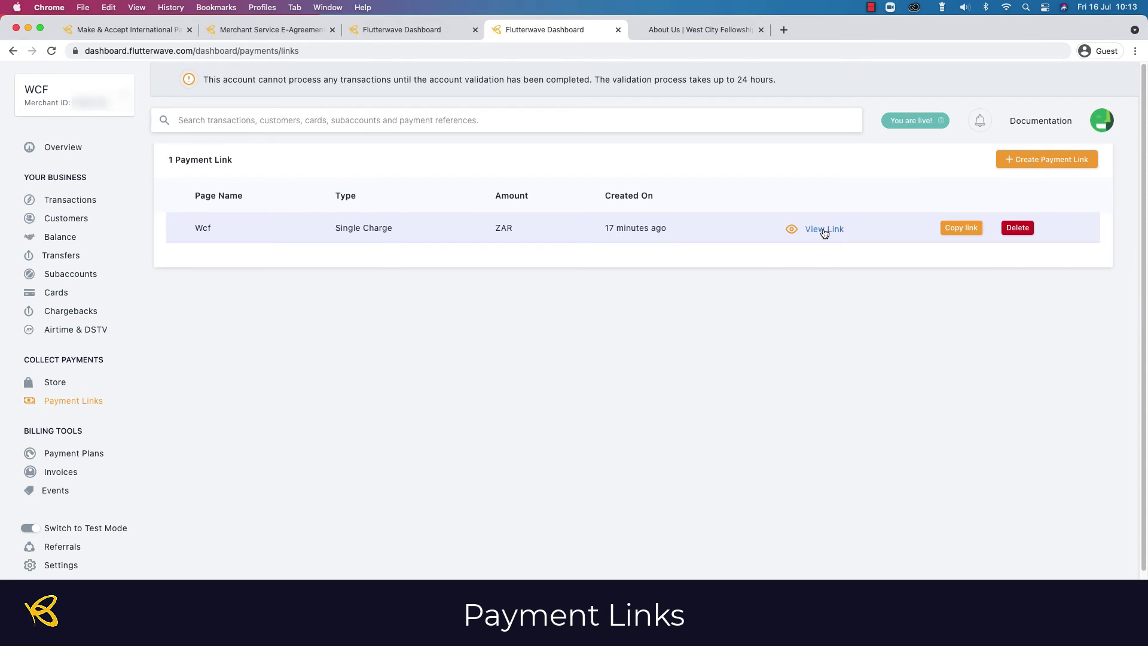
pyautogui.click(824, 229)
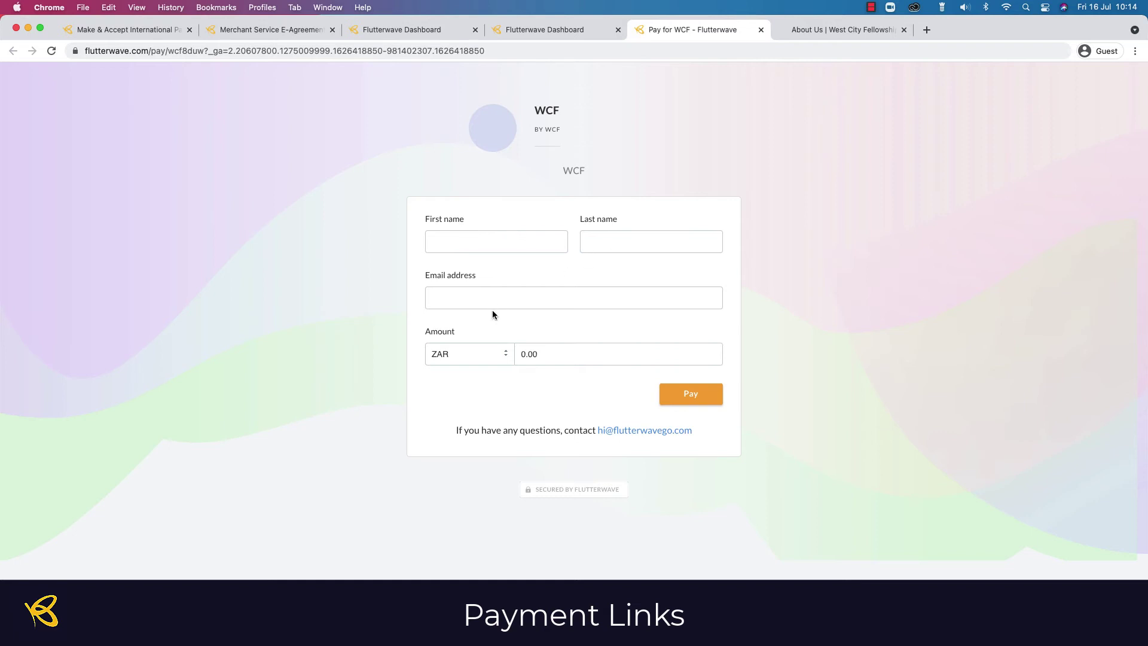
# - Enter the payer's first name, last name and e-mail, and set the test amount to 10.00
pyautogui.click(524, 355)
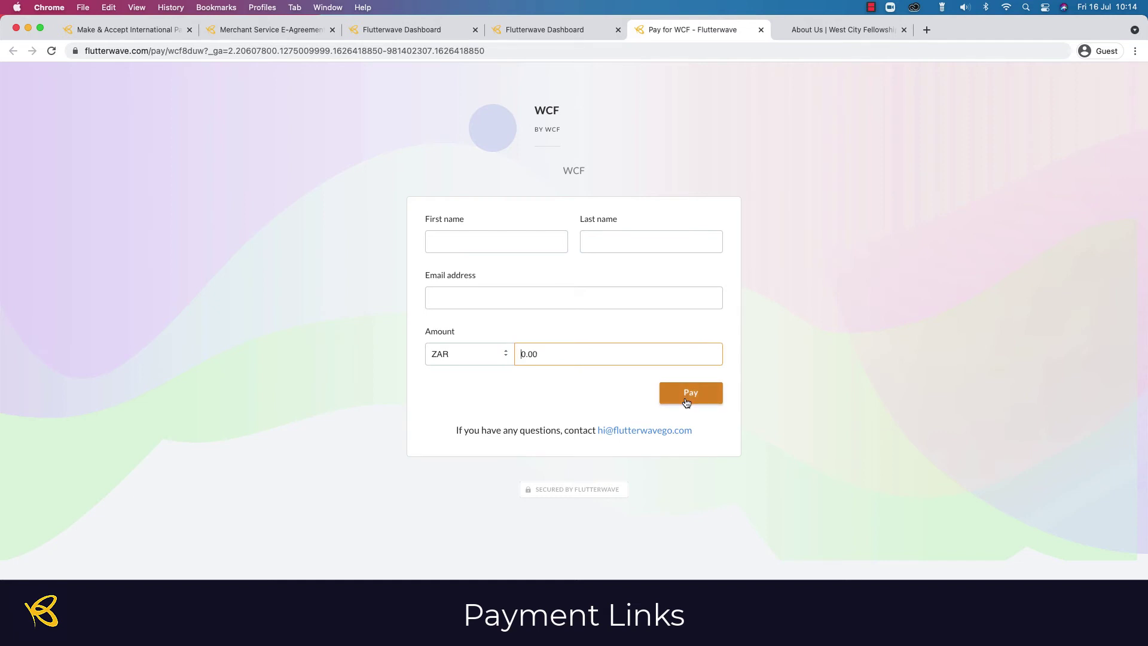
pyautogui.click(465, 242)
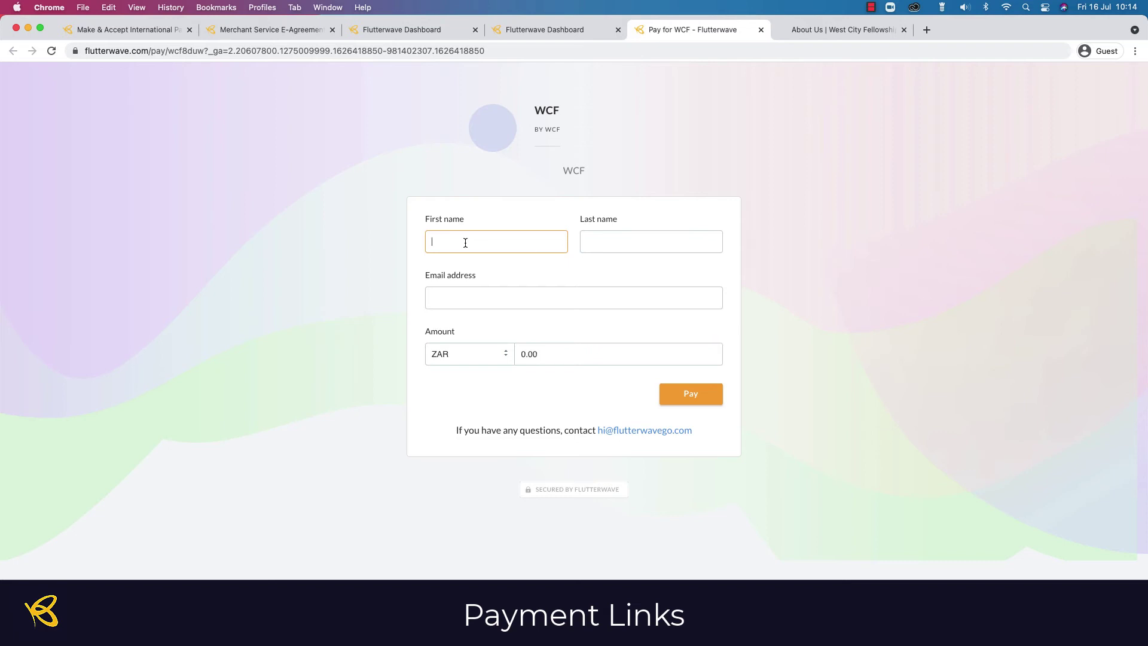
pyautogui.press('Tab')
pyautogui.press('Tab')
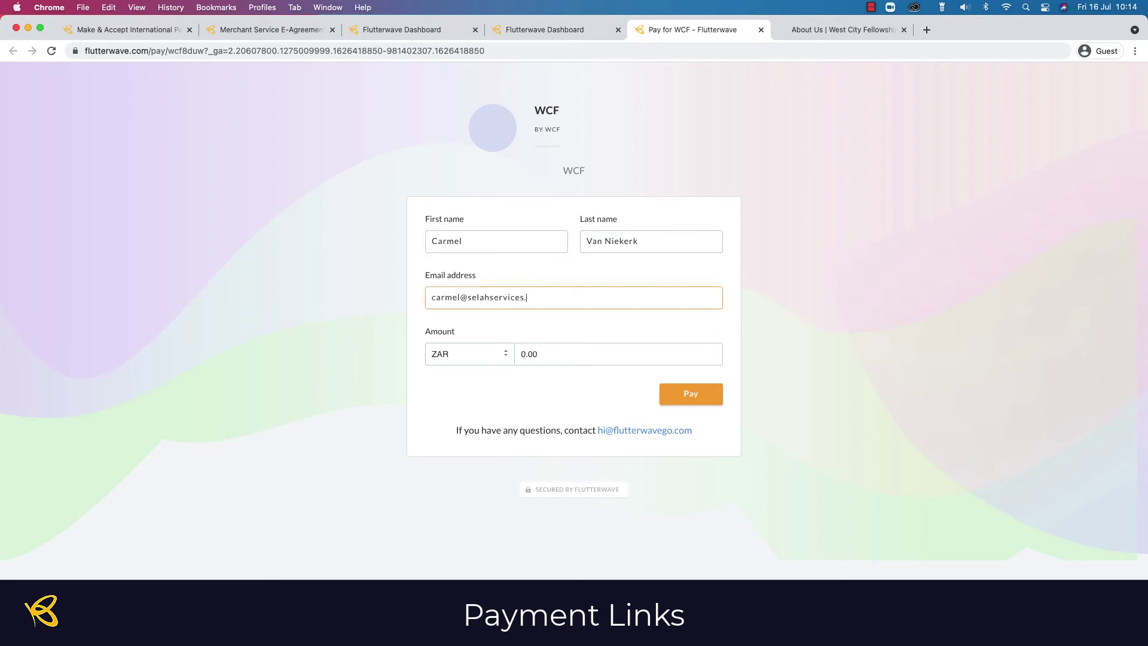
pyautogui.click(518, 359)
pyautogui.write('1')
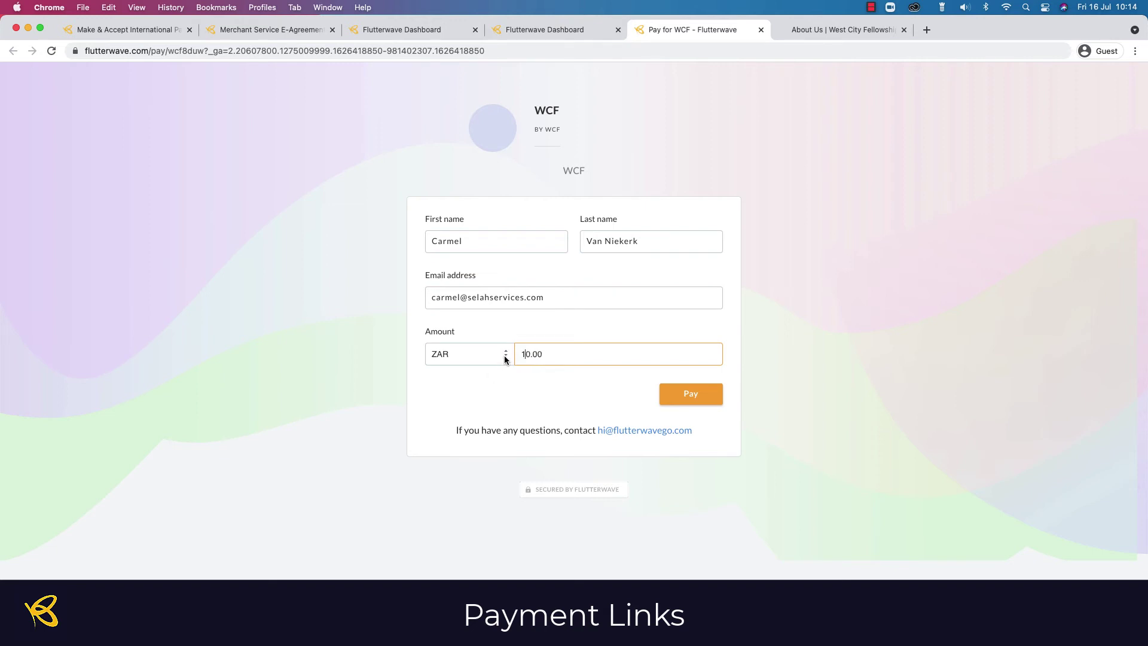
# - Set the currency to ZAR, submit the 10.00 test payment, close the card window and return to Payment Links
pyautogui.click(505, 359)
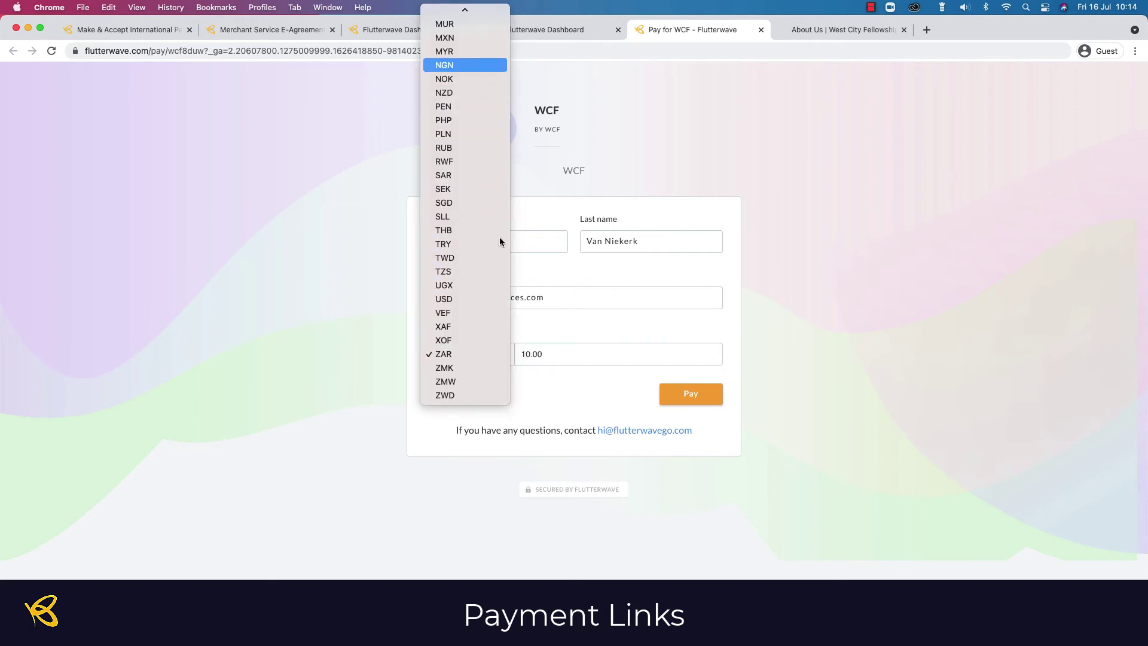
pyautogui.scroll(10, 494, 335)
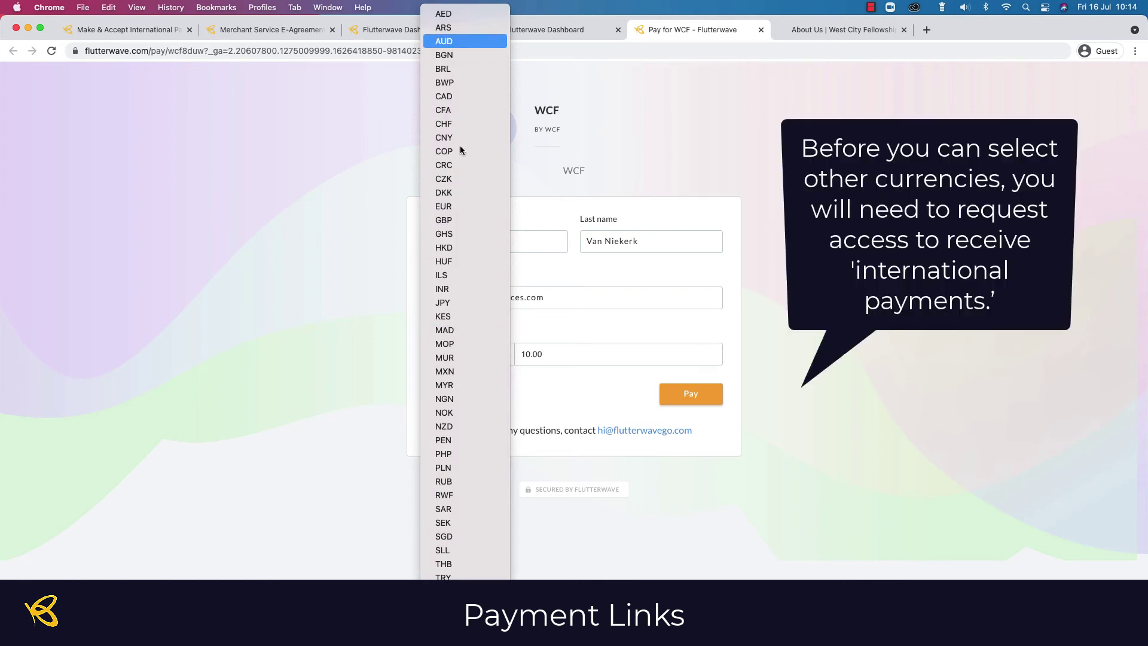
pyautogui.press('Escape')
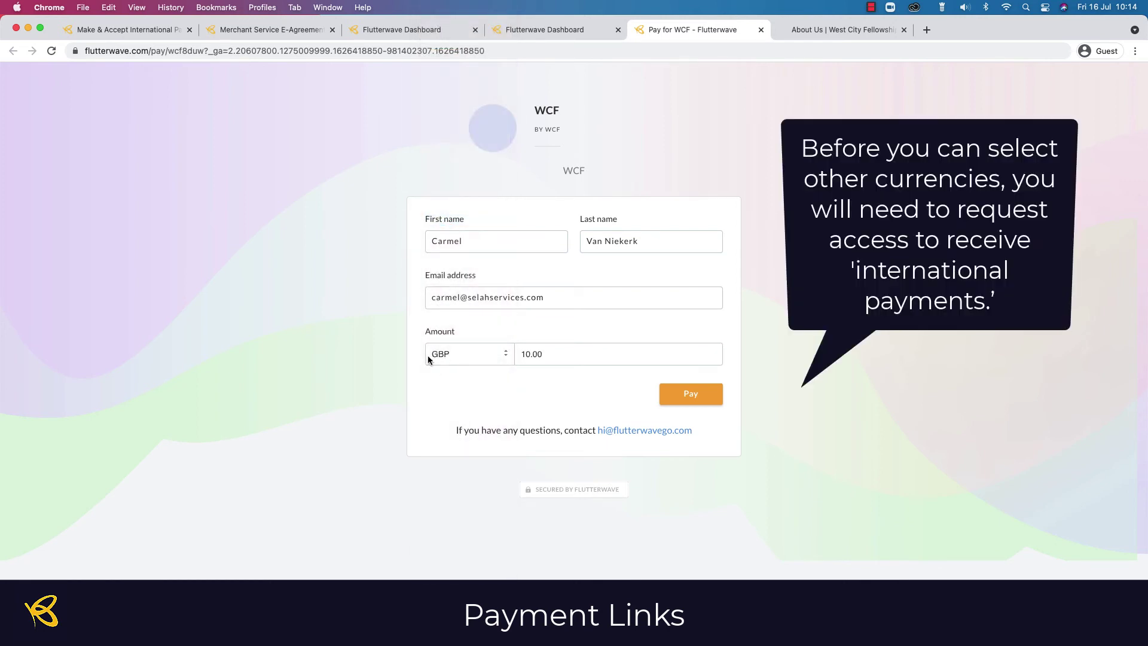
pyautogui.click(506, 355)
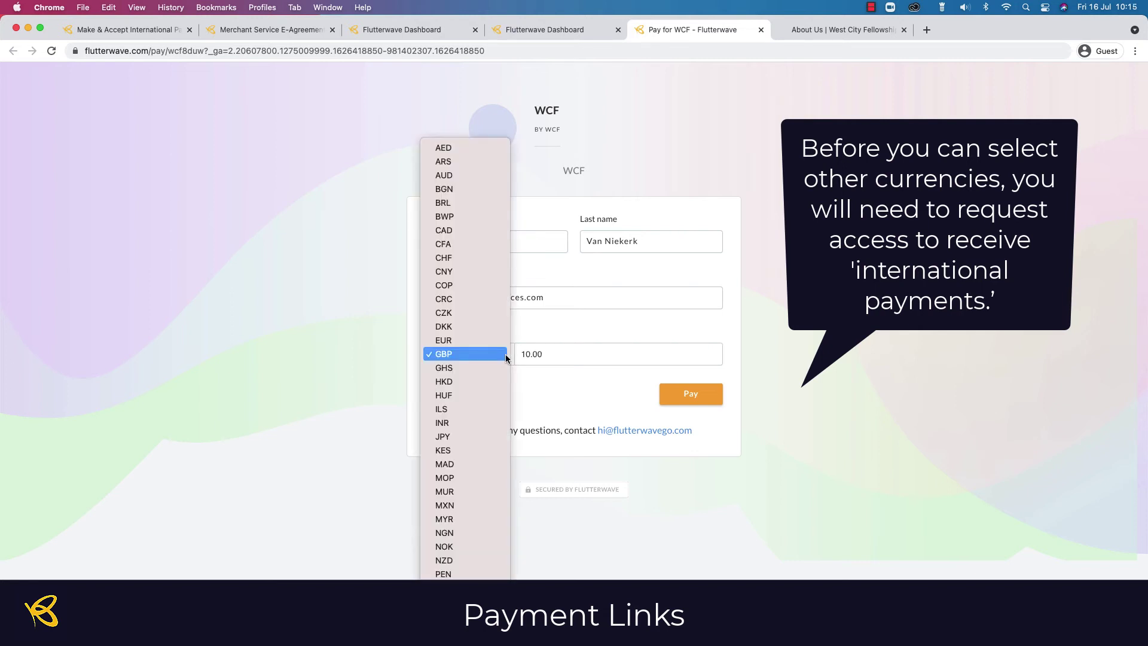
pyautogui.scroll(-5, 489, 497)
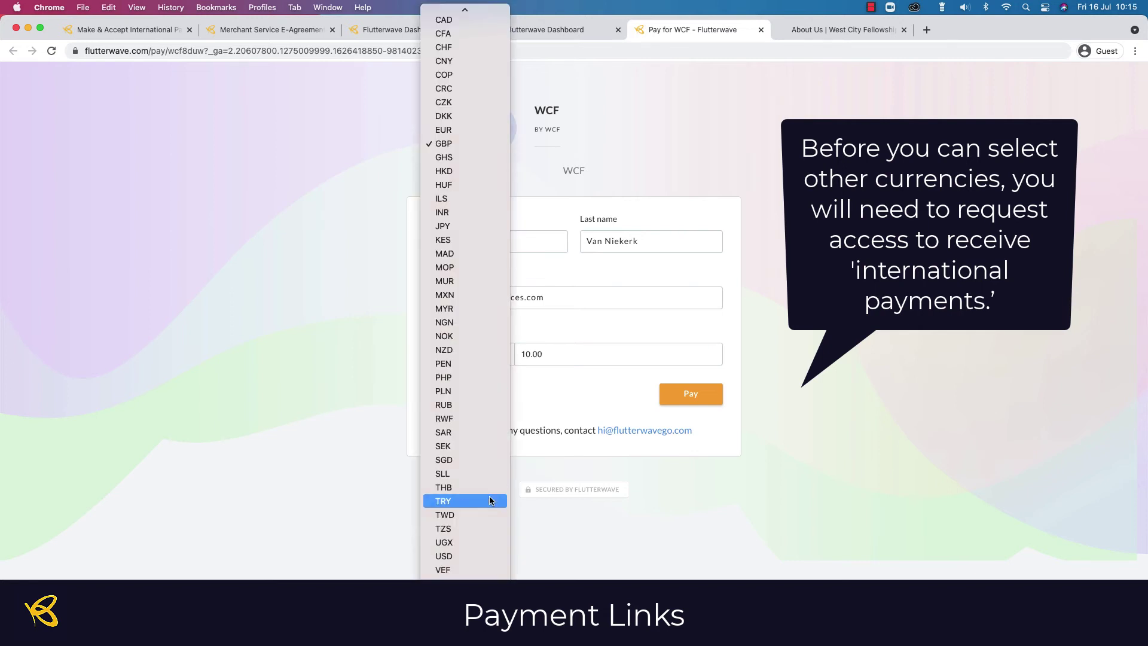
pyautogui.click(457, 554)
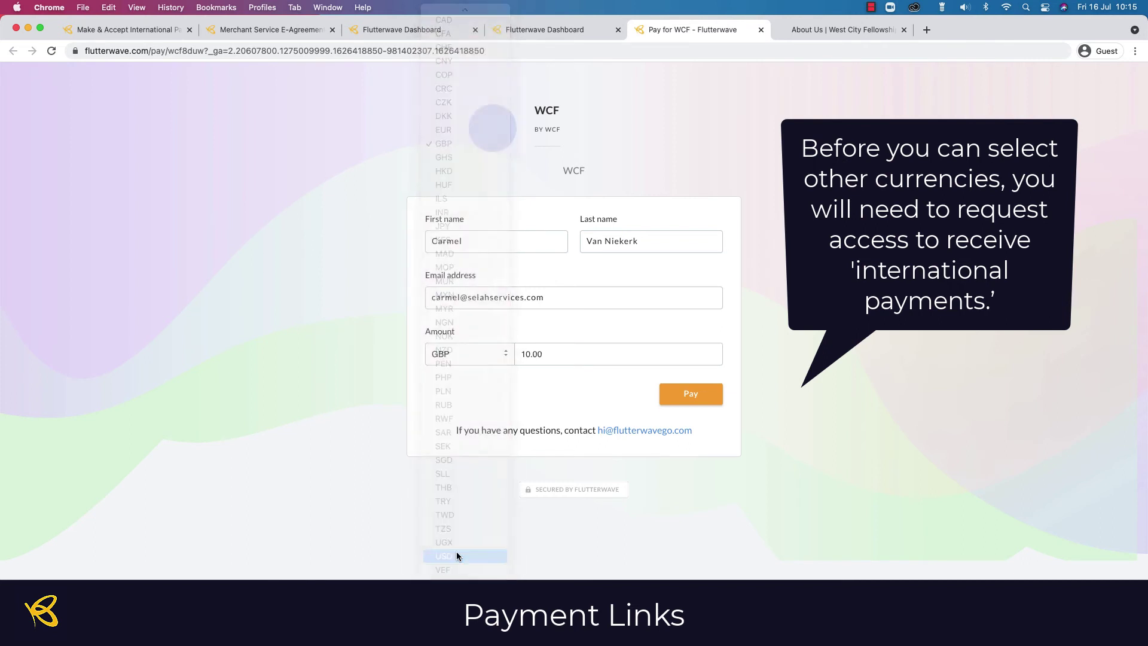
pyautogui.click(506, 354)
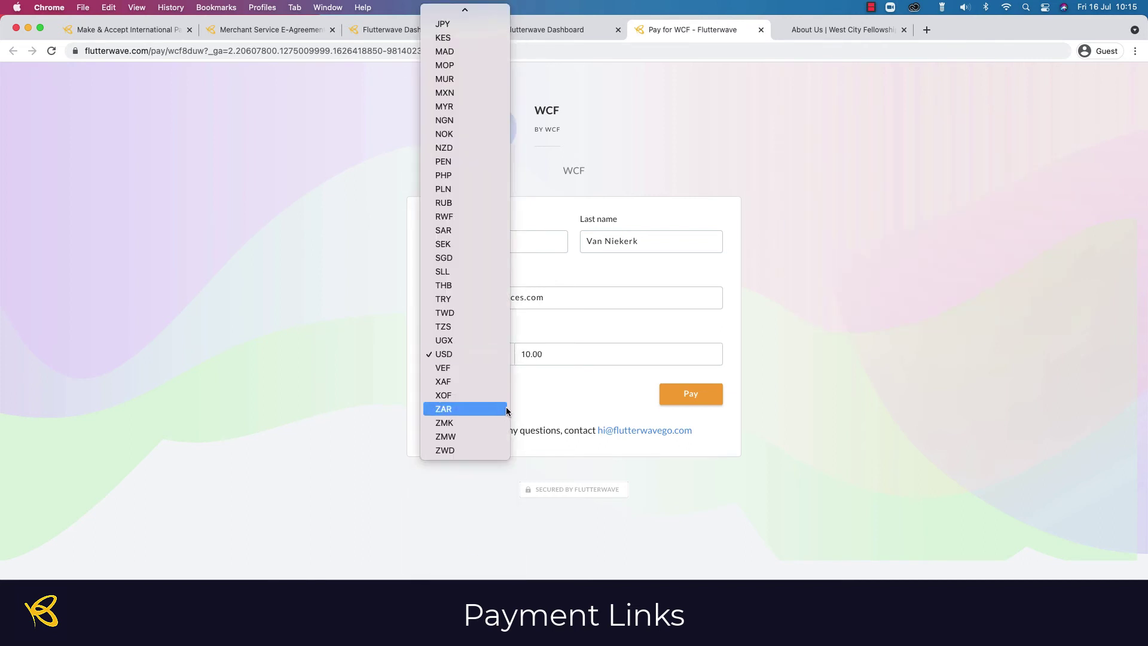
pyautogui.click(485, 411)
pyautogui.click(700, 396)
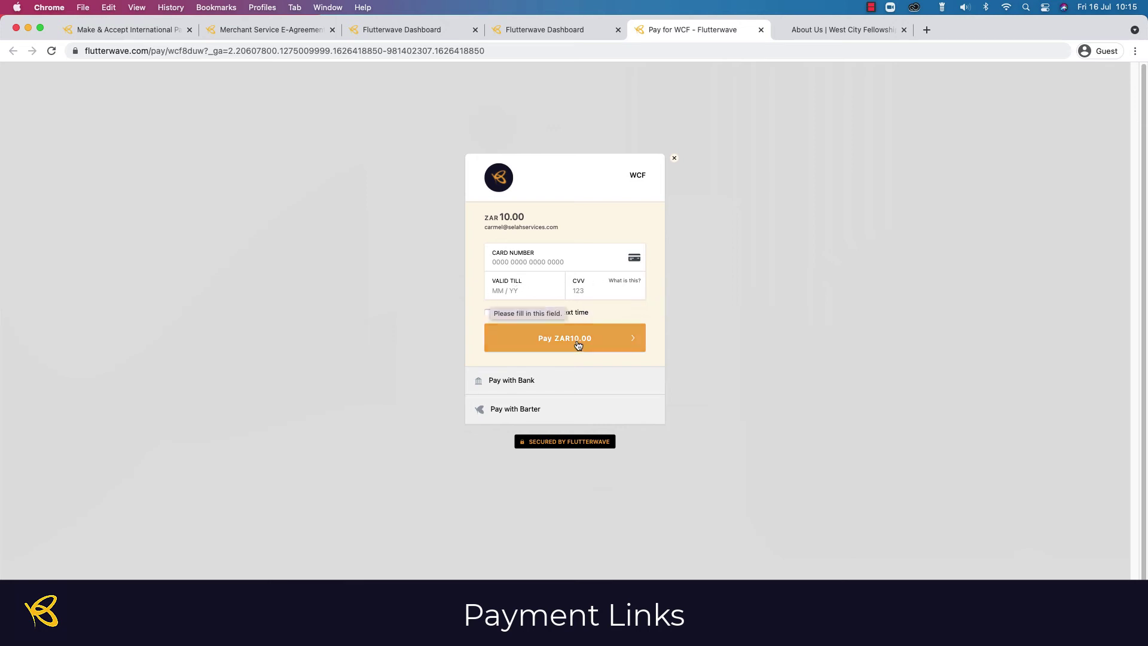
pyautogui.click(522, 383)
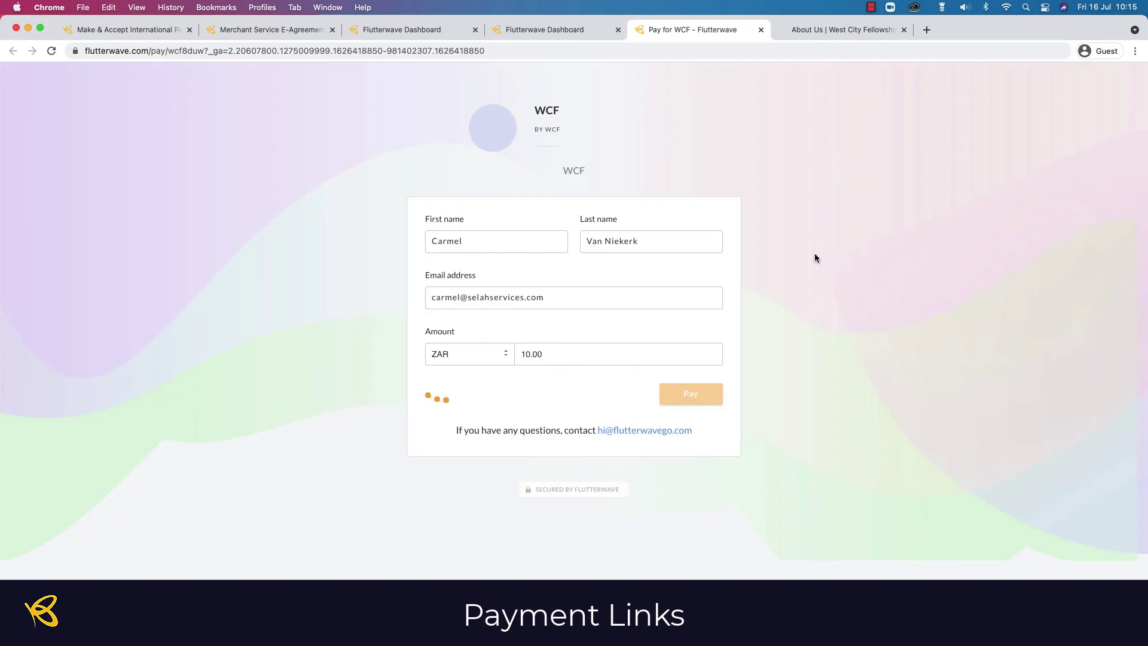
pyautogui.click(525, 30)
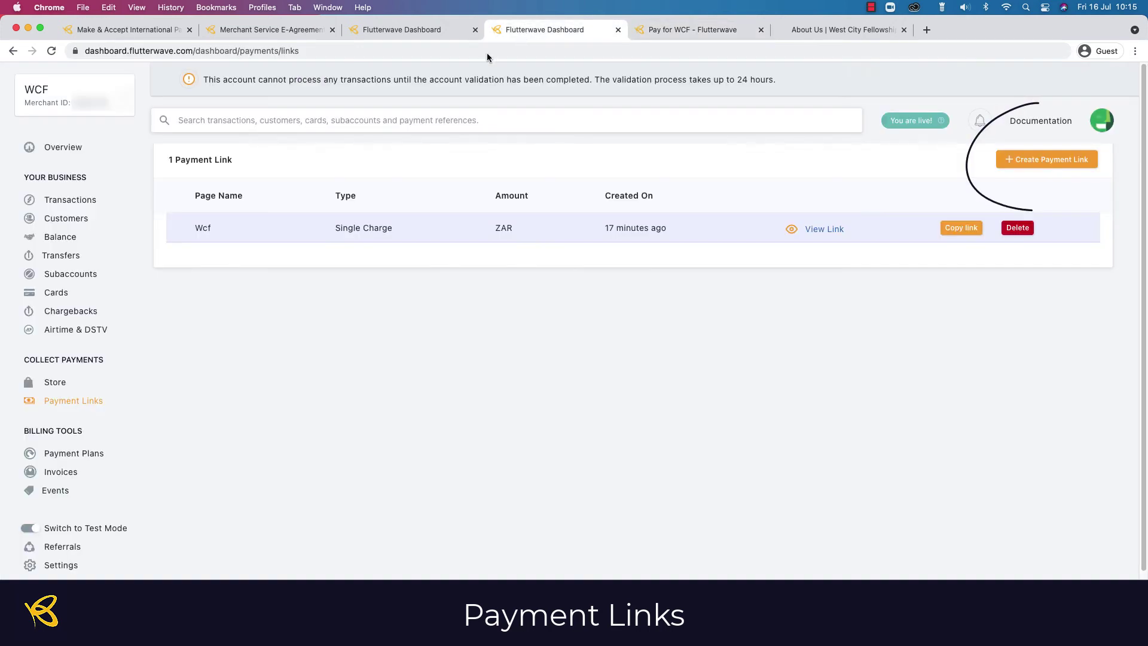
# - Start a new payment link and pick Donation Page as its type
pyautogui.click(1039, 160)
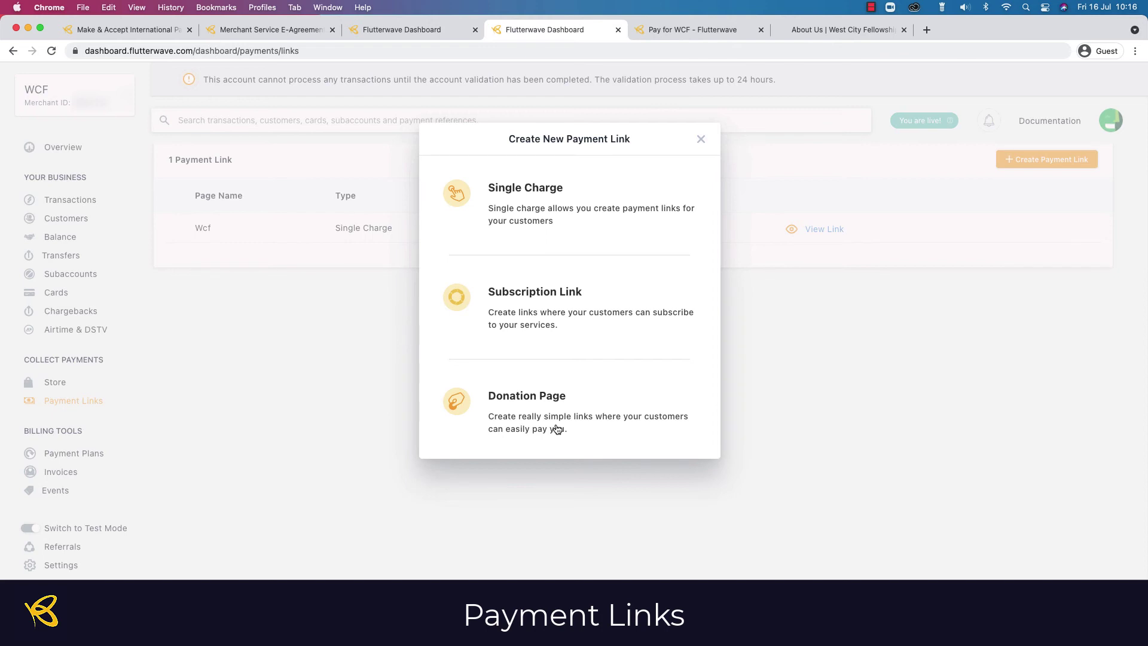
pyautogui.click(556, 428)
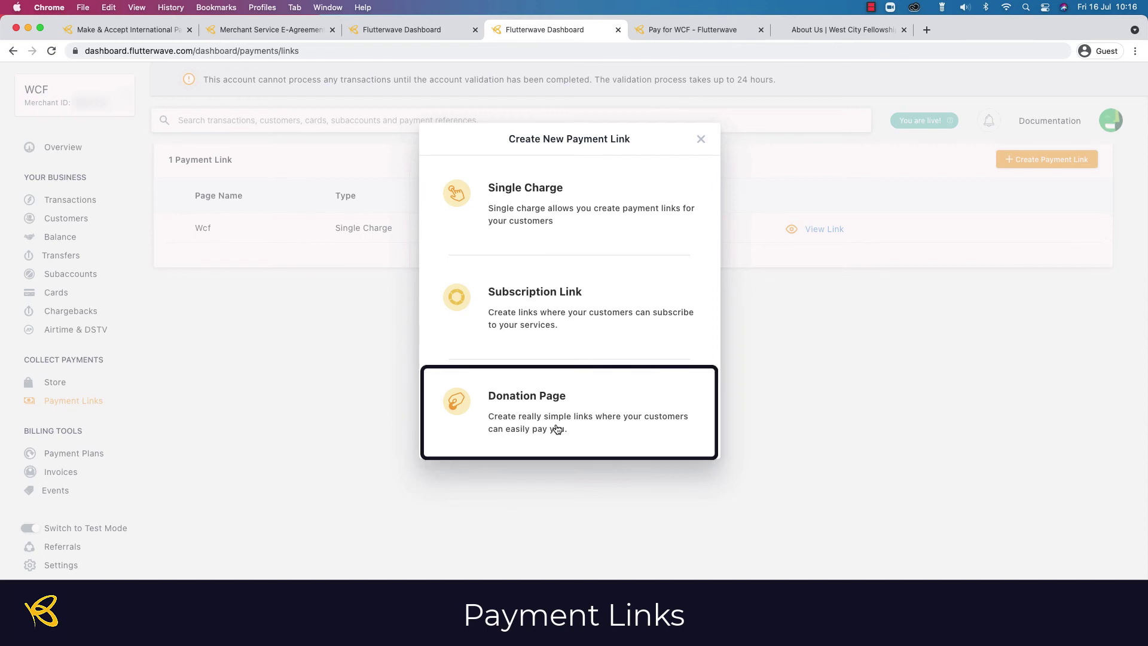
# - Title the donation page 'WCF Plea for Donation' and set its currency to USD
pyautogui.click(548, 411)
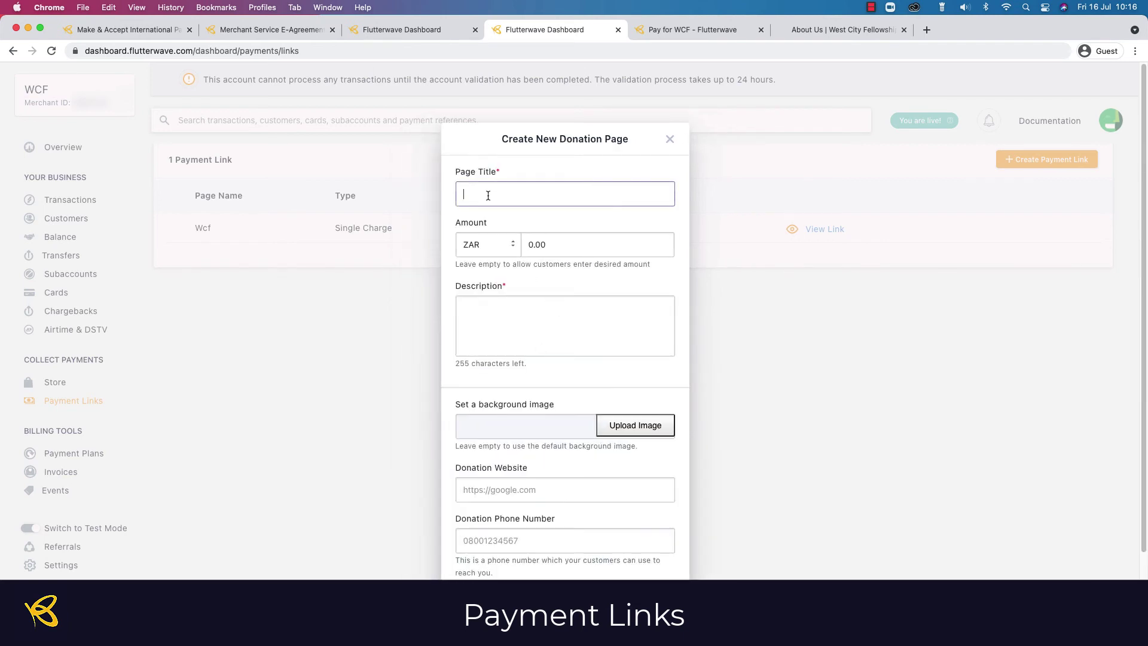
pyautogui.write('WCF Plea for Donation')
pyautogui.click(512, 246)
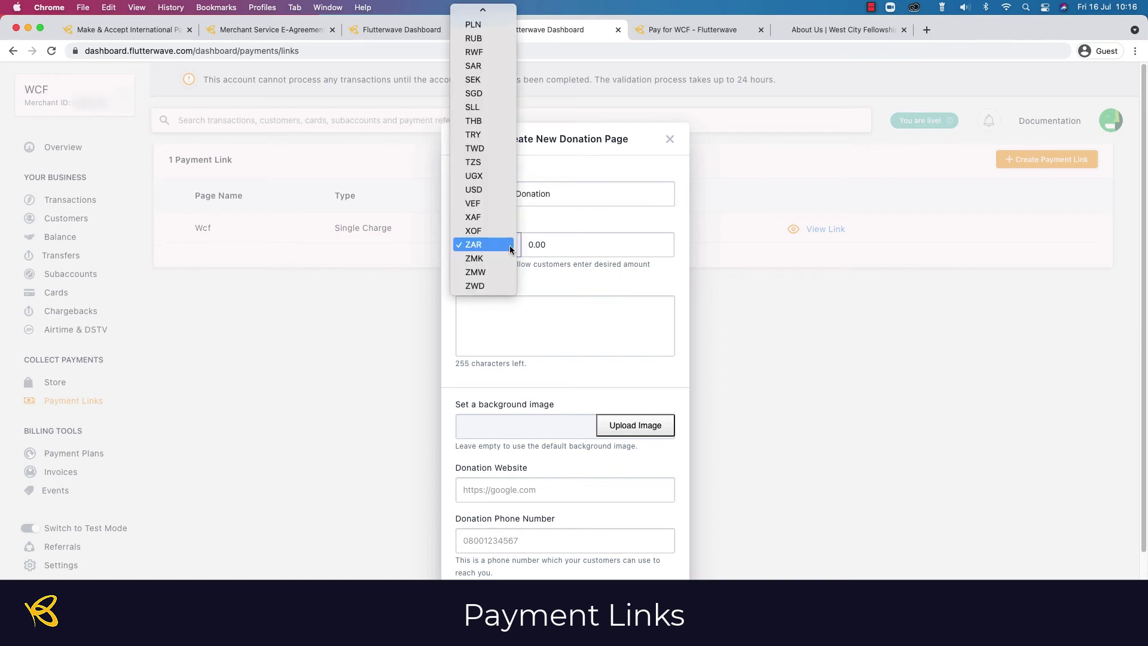
pyautogui.scroll(8, 490, 289)
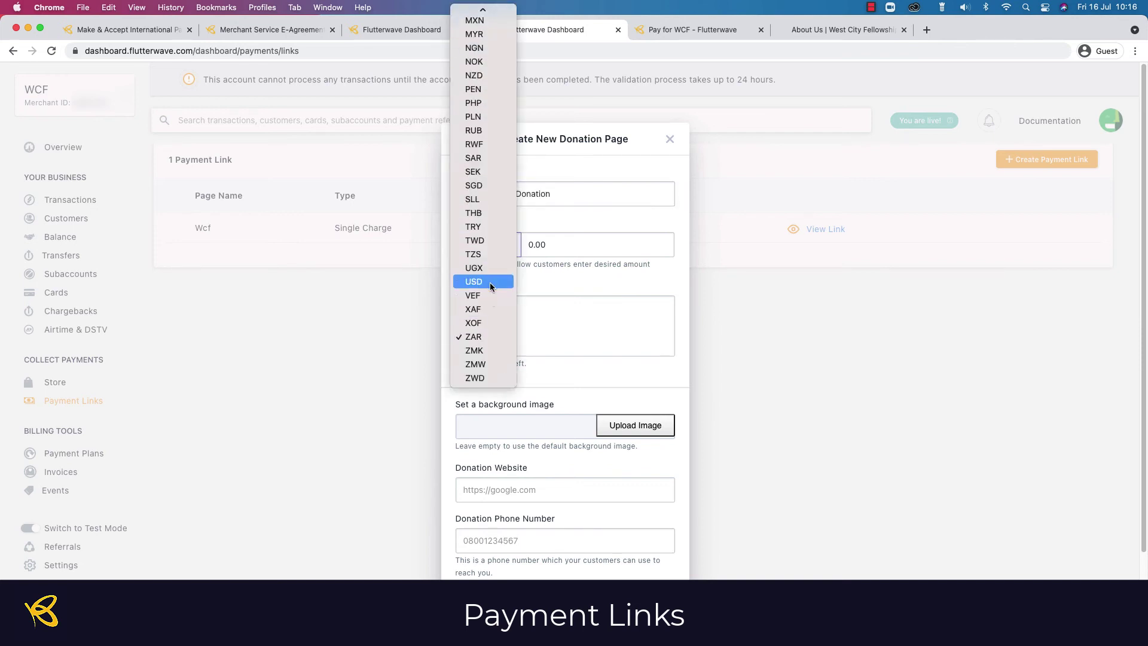
pyautogui.write('usd')
pyautogui.press('Return')
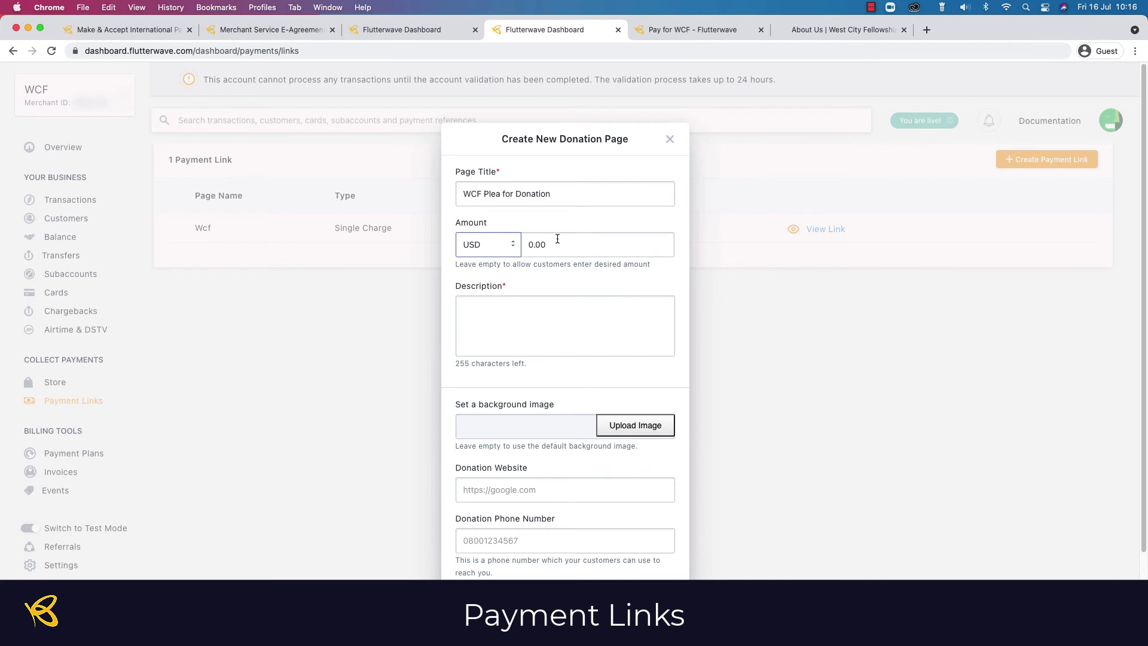
# - Add the description 'Please help restore our building for our people.' and start a background image
pyautogui.click(480, 311)
pyautogui.write('Please help restore our building for our people.')
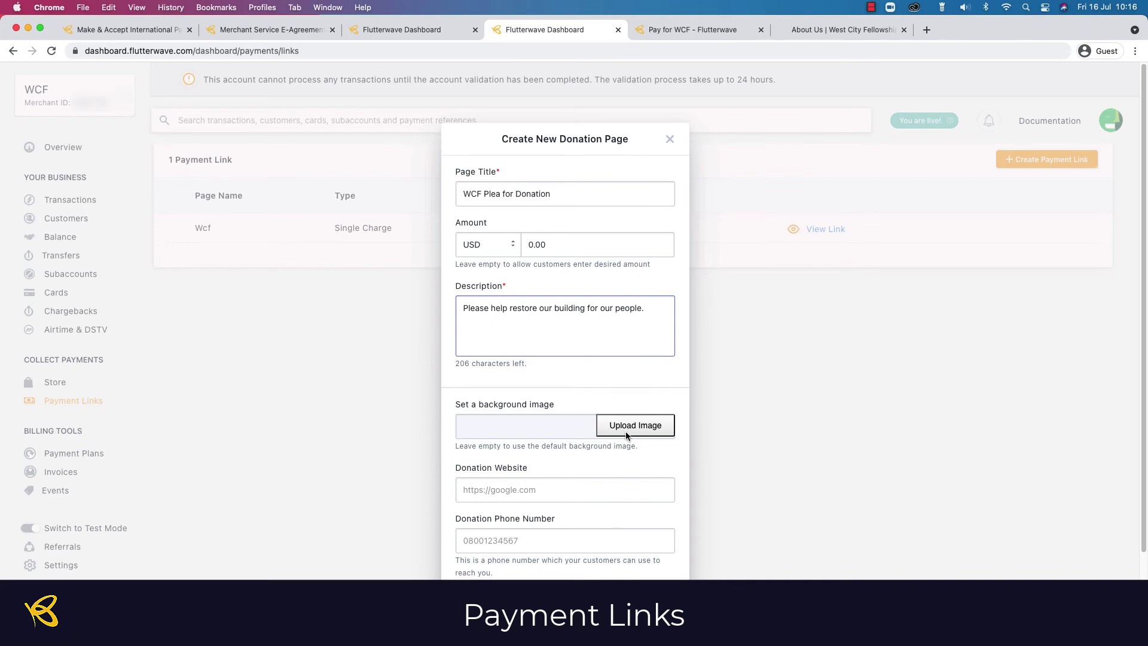
pyautogui.click(627, 429)
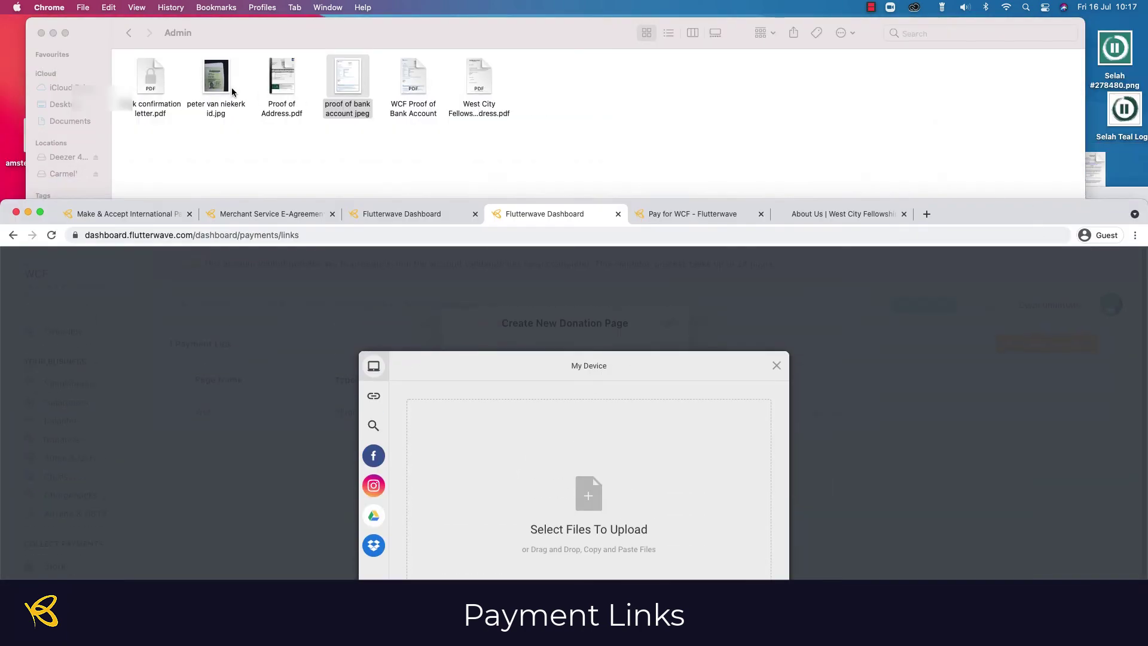
# - Drag WCF.jpg from Finder into the upload area and upload it as the background image
pyautogui.click(144, 41)
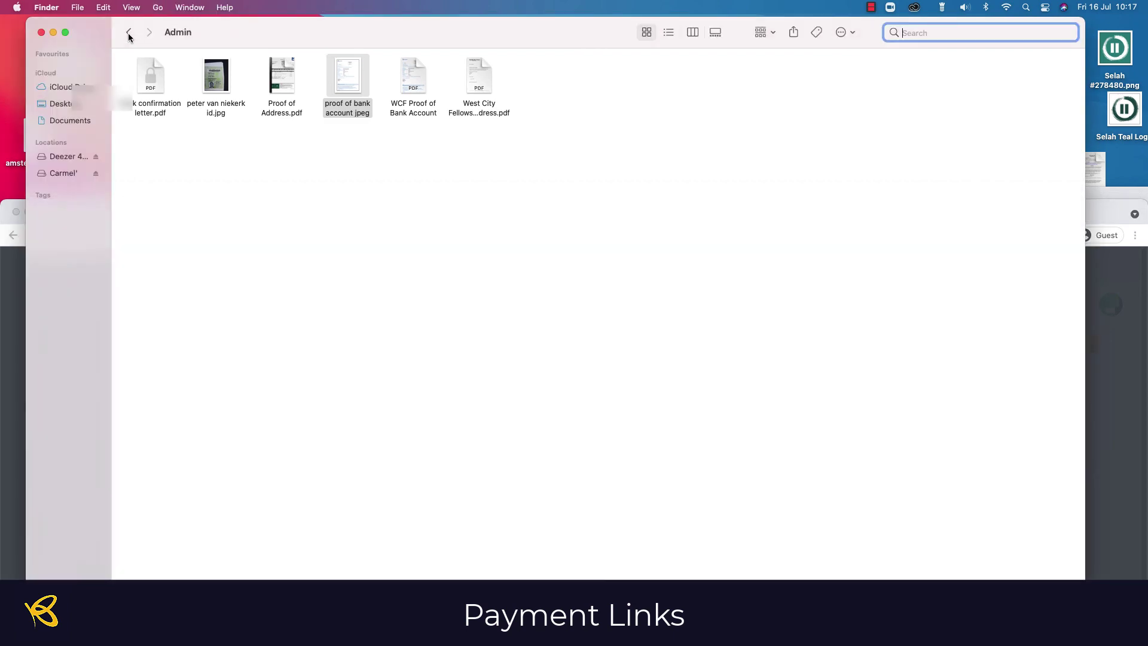
pyautogui.click(127, 32)
pyautogui.press('super+Tab')
pyautogui.moveTo(677, 144); pyautogui.dragTo(634, 497)
pyautogui.moveTo(969, 216); pyautogui.dragTo(965, 27)
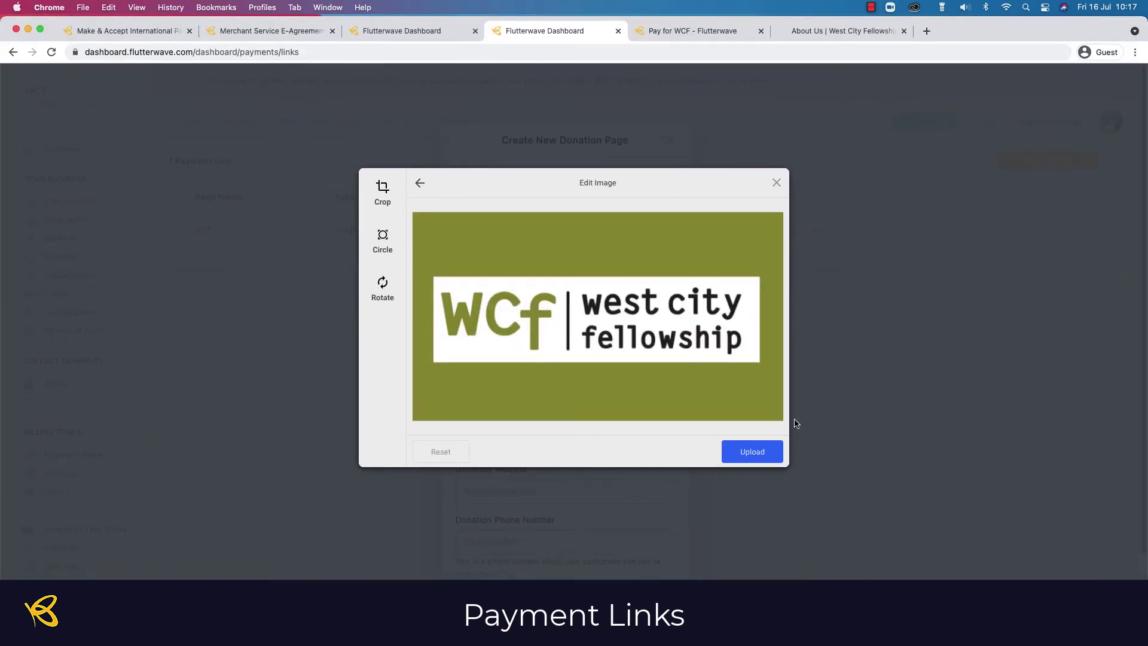
pyautogui.click(752, 452)
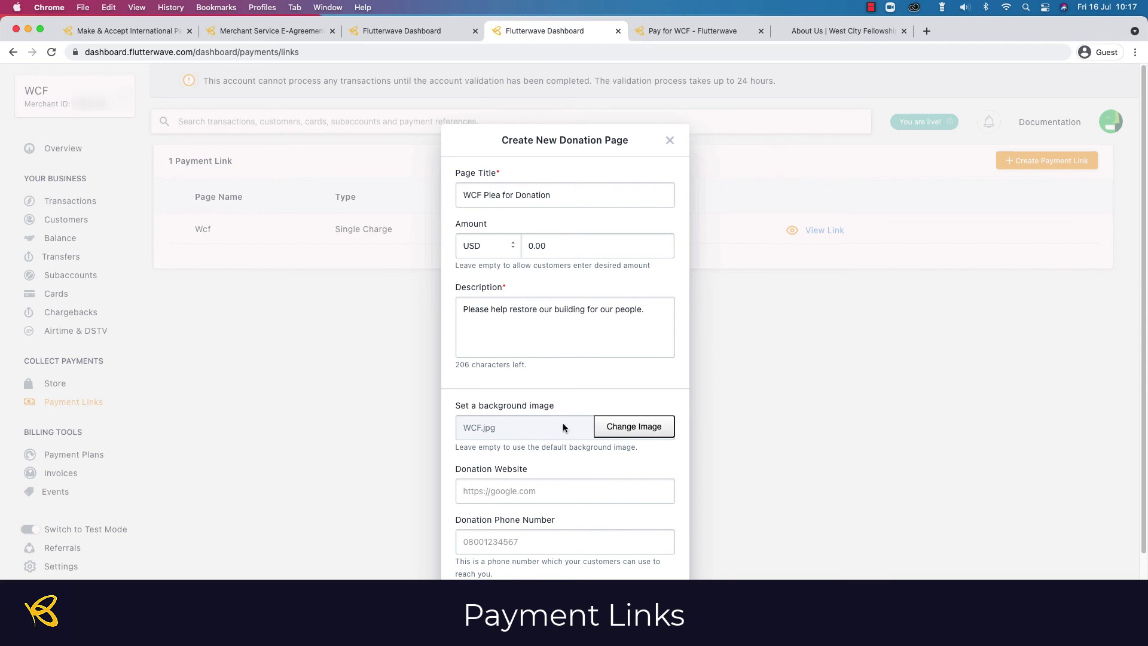
# - Enter the donation contact phone number and create the Wcf Plea For Donation page
pyautogui.scroll(-2, 592, 478)
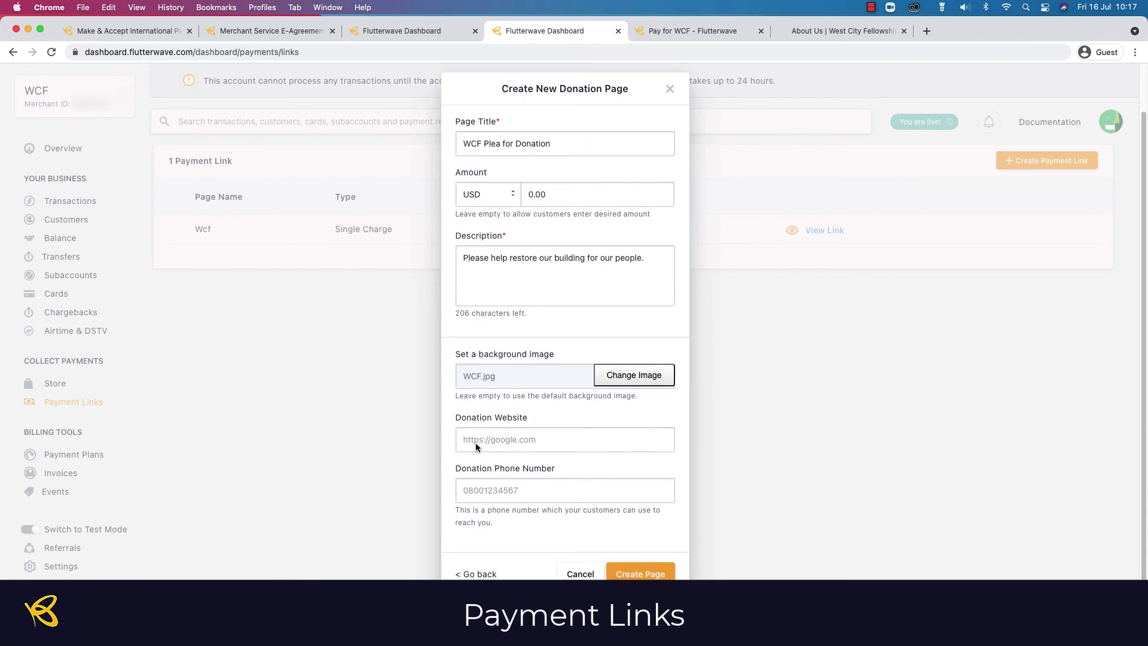
pyautogui.click(498, 495)
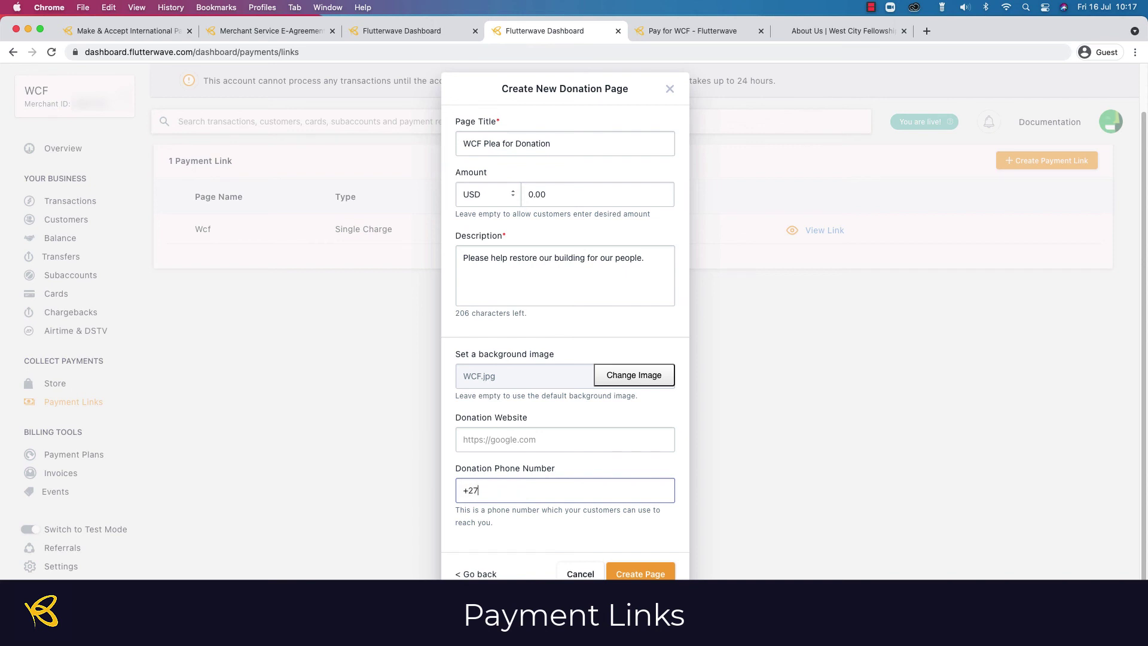
pyautogui.click(646, 575)
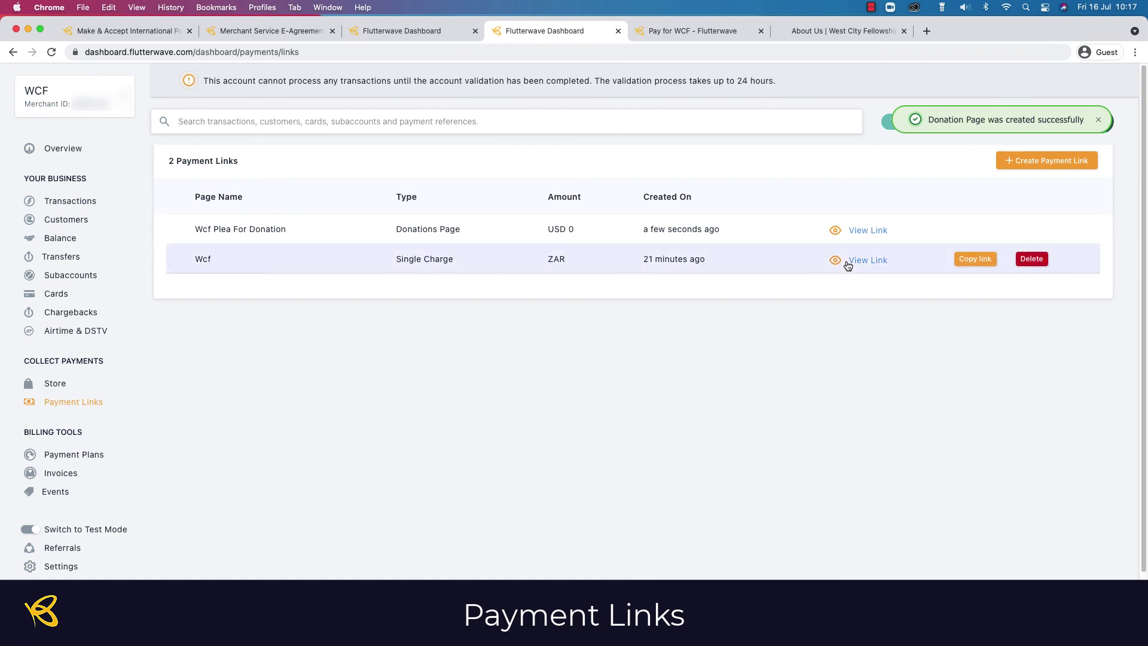
# - Preview the Wcf Plea For Donation page, trying Monthly and Give Once, then return to Payment Links
pyautogui.click(867, 232)
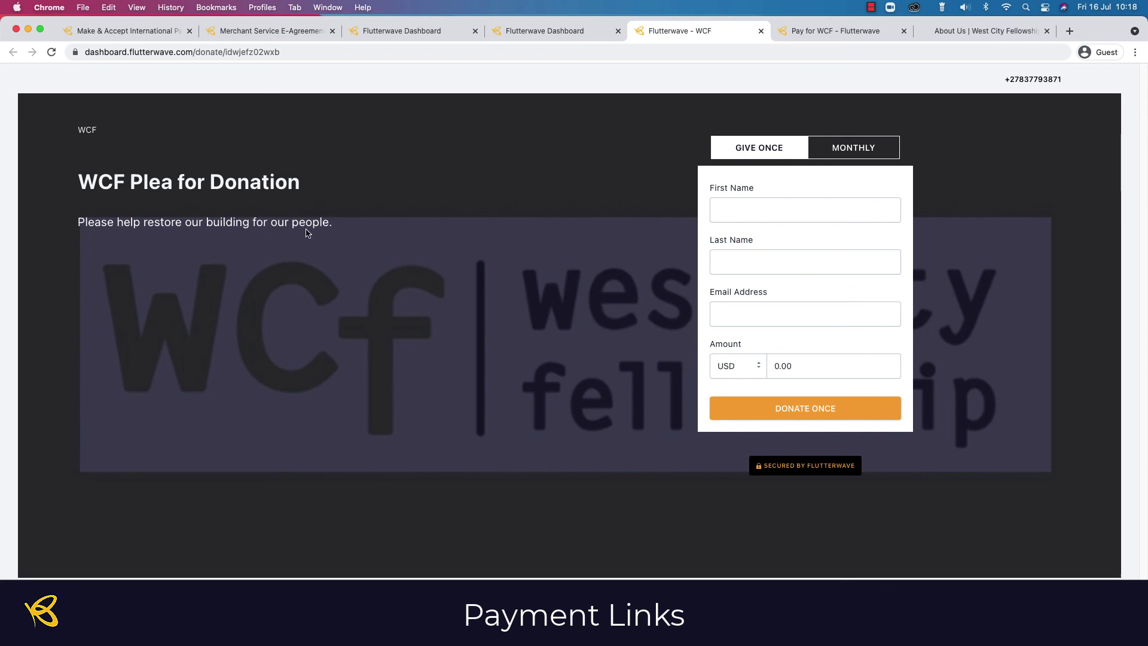
pyautogui.click(848, 155)
pyautogui.click(749, 153)
pyautogui.click(852, 421)
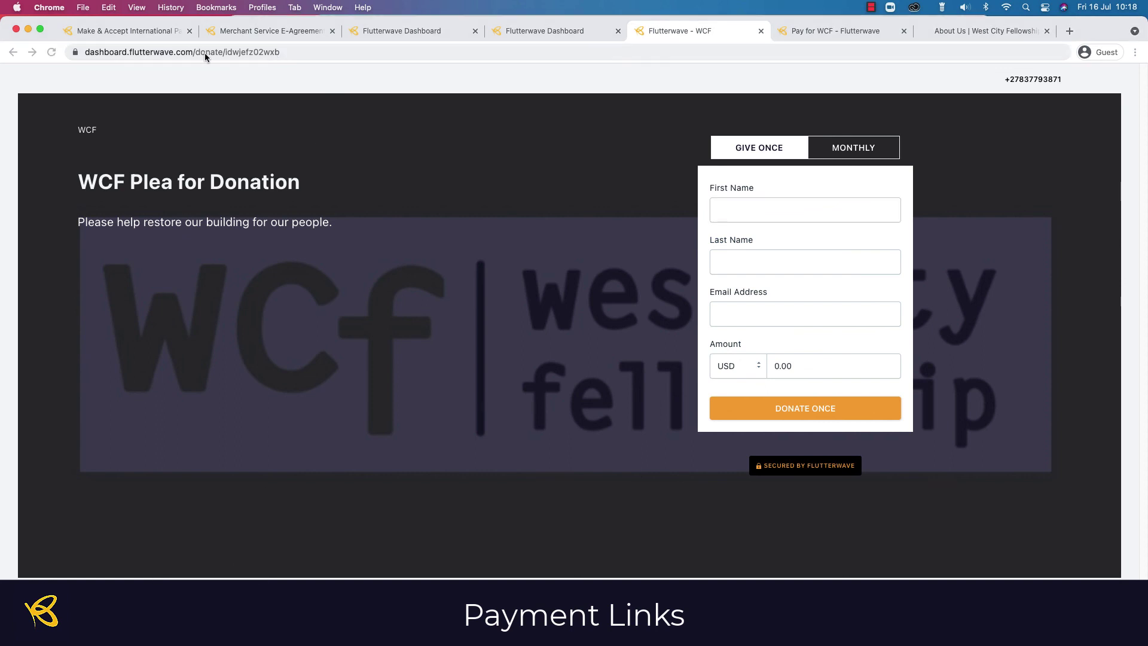
pyautogui.click(543, 30)
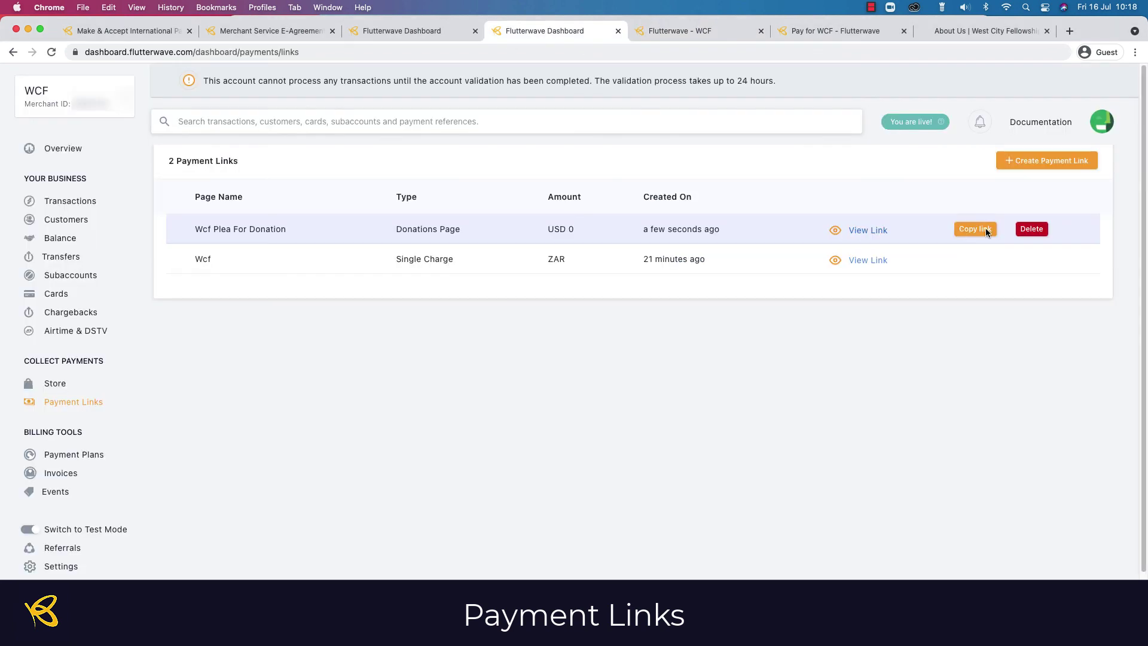
# - Copy the donation page link, paste it into an empty note, and return to Chrome
pyautogui.click(986, 232)
pyautogui.press('super+Tab')
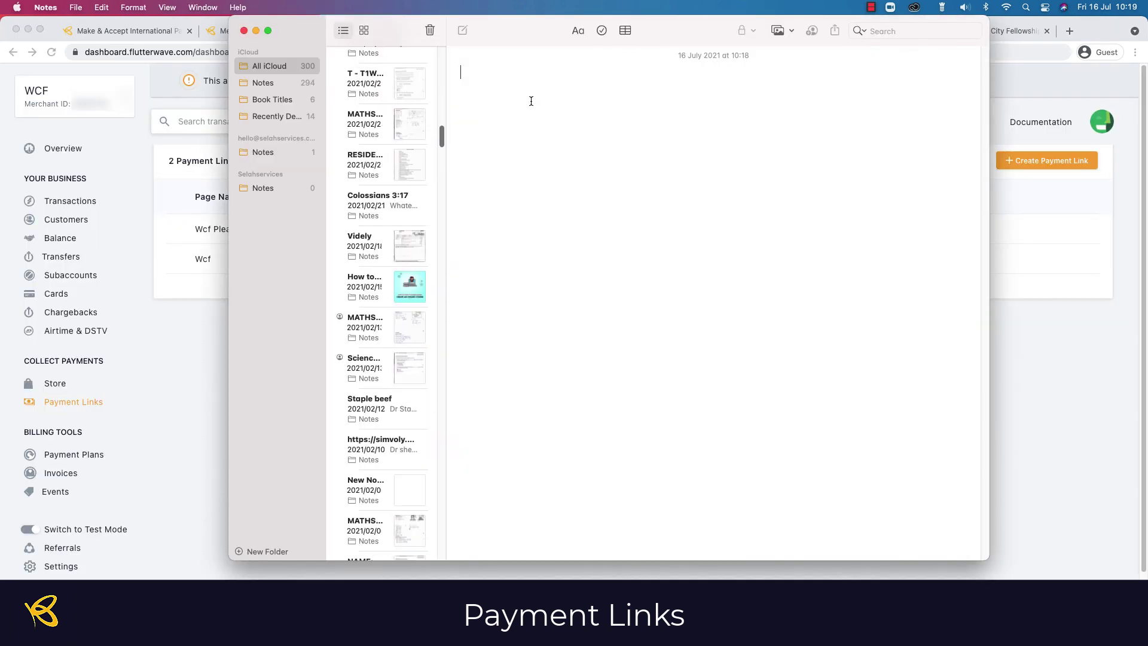
pyautogui.rightClick(528, 95)
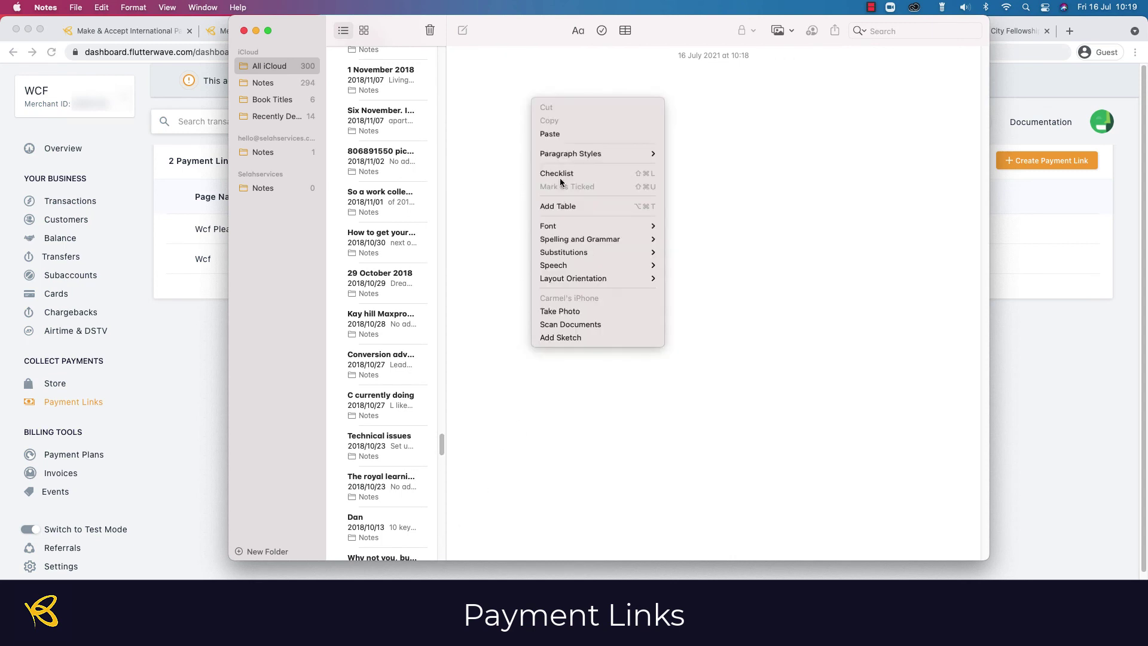
pyautogui.click(552, 134)
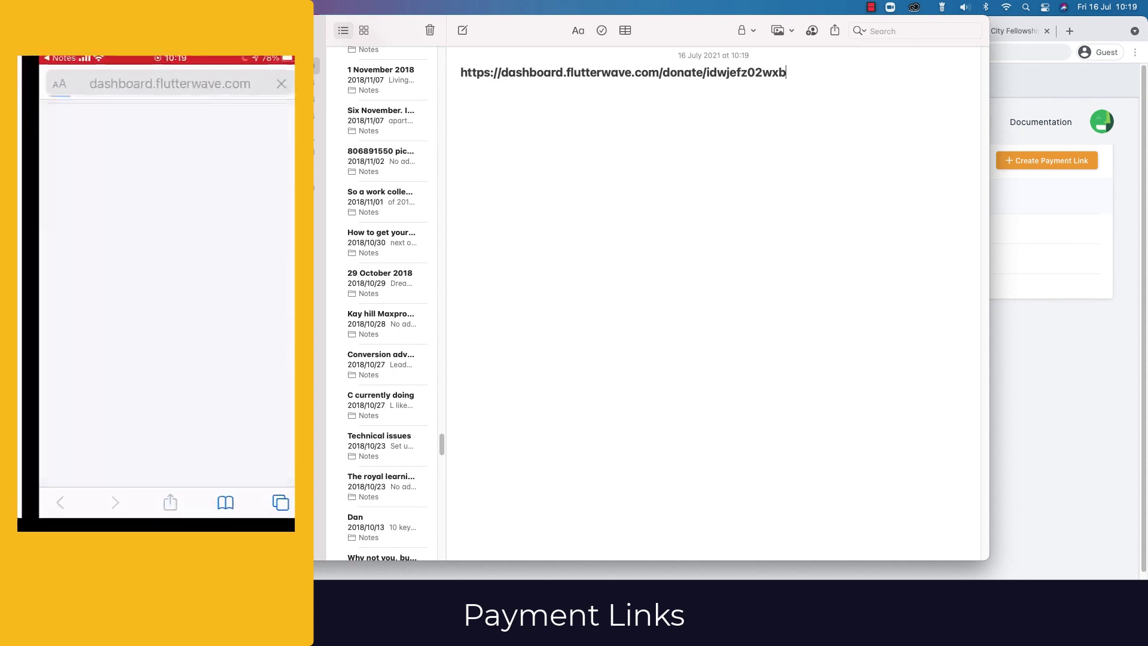
pyautogui.press('super+Tab')
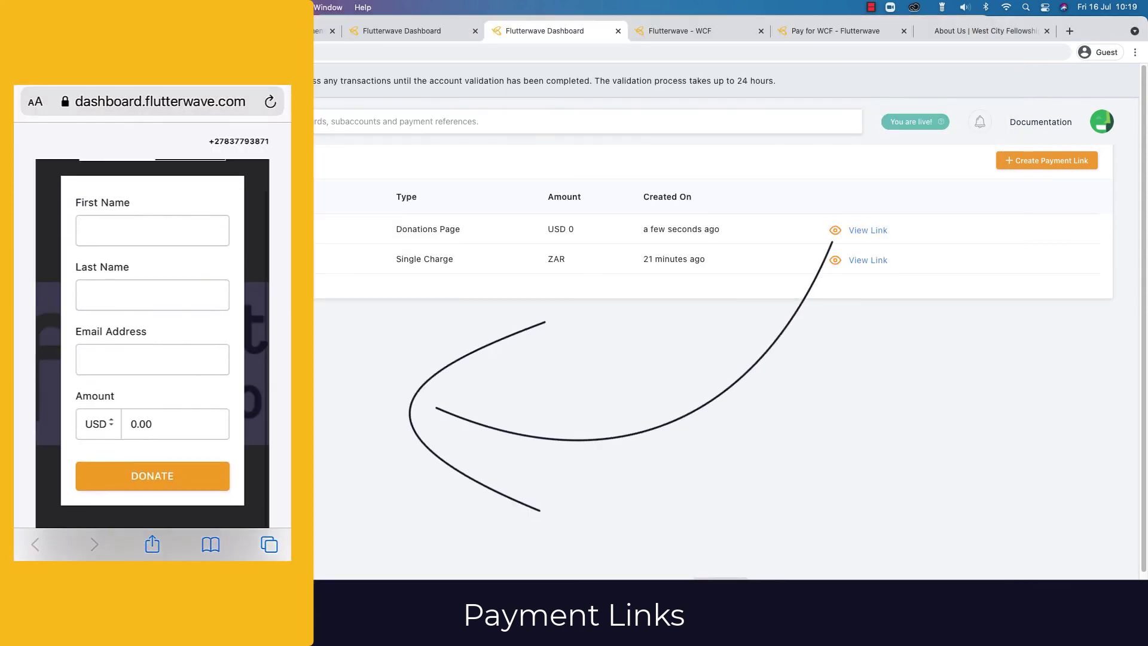